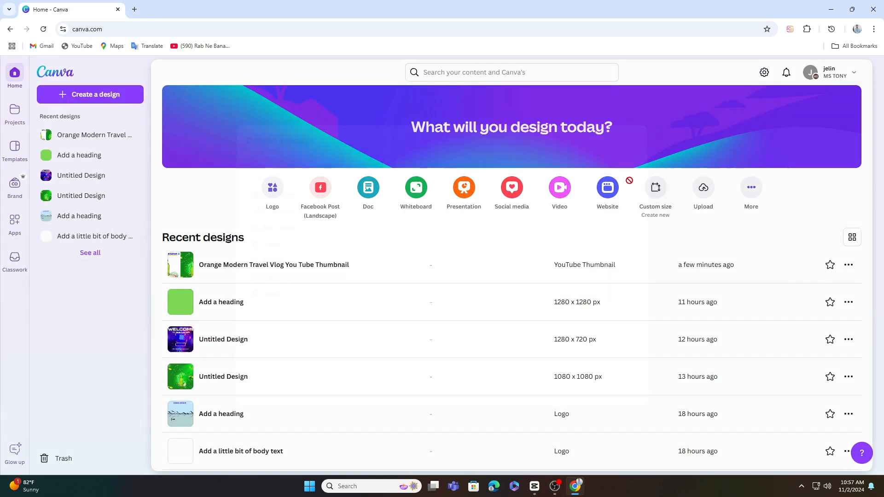
# Step: Create a custom-size 1280 × 1280 px design and fill its page background with a solid bright green
pyautogui.click(655, 187)
pyautogui.click(402, 235)
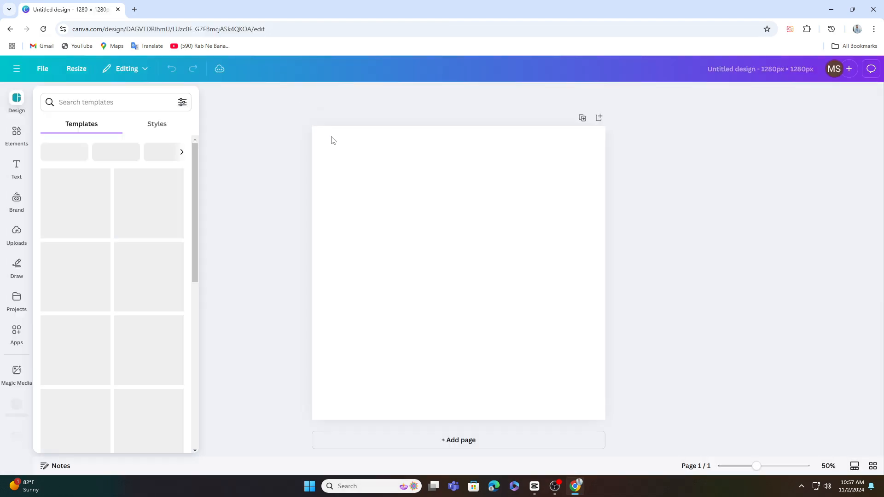
pyautogui.click(416, 222)
pyautogui.click(430, 95)
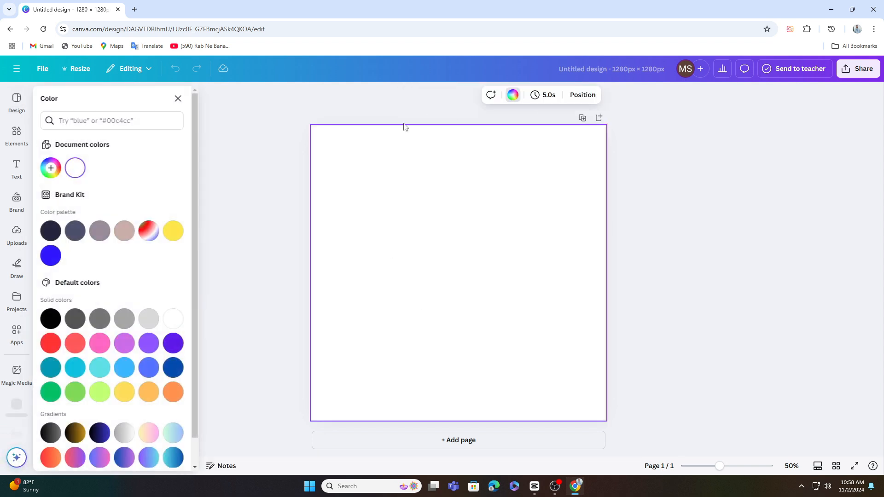
pyautogui.click(51, 167)
pyautogui.click(95, 269)
pyautogui.moveTo(151, 243); pyautogui.dragTo(169, 218)
pyautogui.click(704, 251)
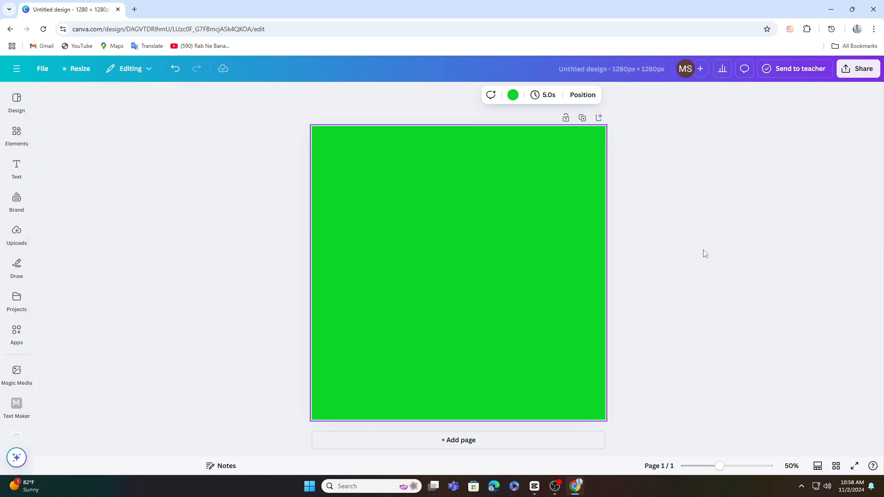
# Step: Add the uploaded green bottle image, enlarged and horizontally centred slightly above the page's lower edge
pyautogui.click(29, 228)
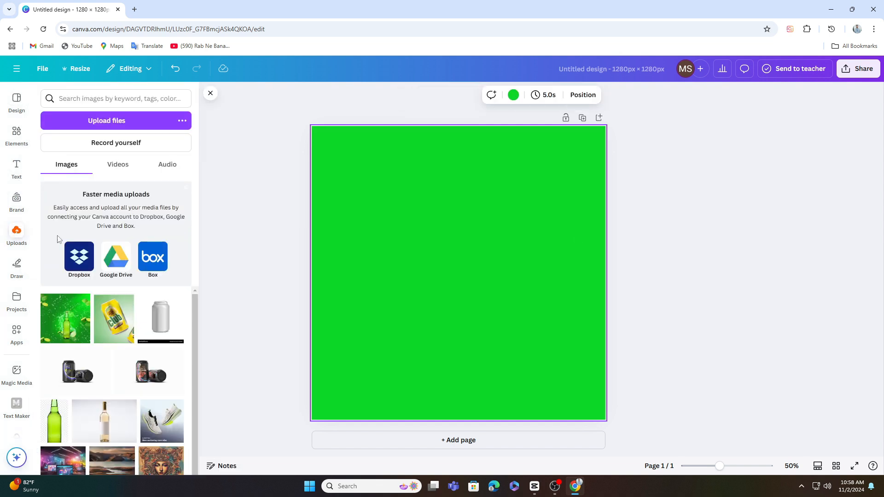
pyautogui.click(61, 432)
pyautogui.click(674, 302)
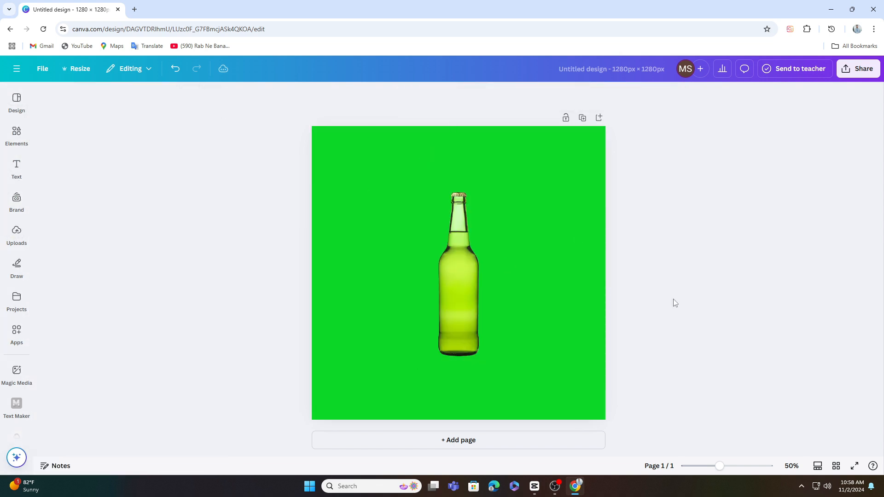
pyautogui.click(474, 327)
pyautogui.moveTo(498, 366); pyautogui.dragTo(516, 404)
pyautogui.moveTo(472, 335); pyautogui.dragTo(464, 343)
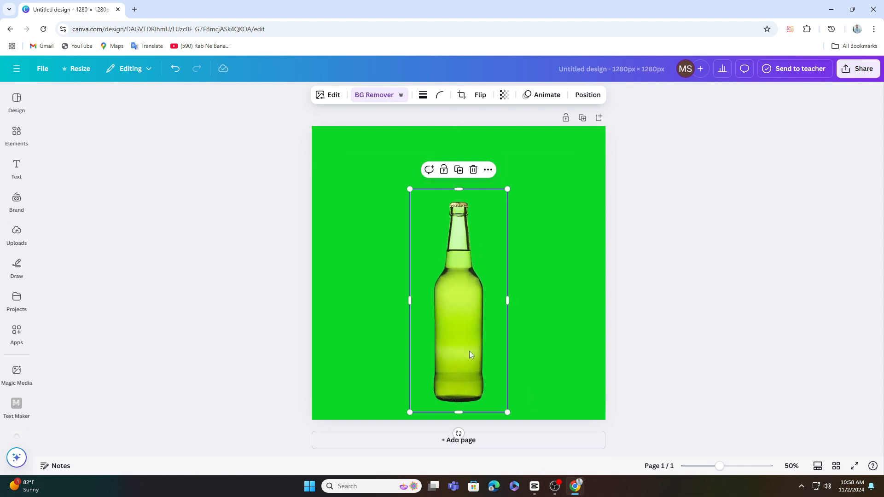
pyautogui.scroll(-2, 460, 316)
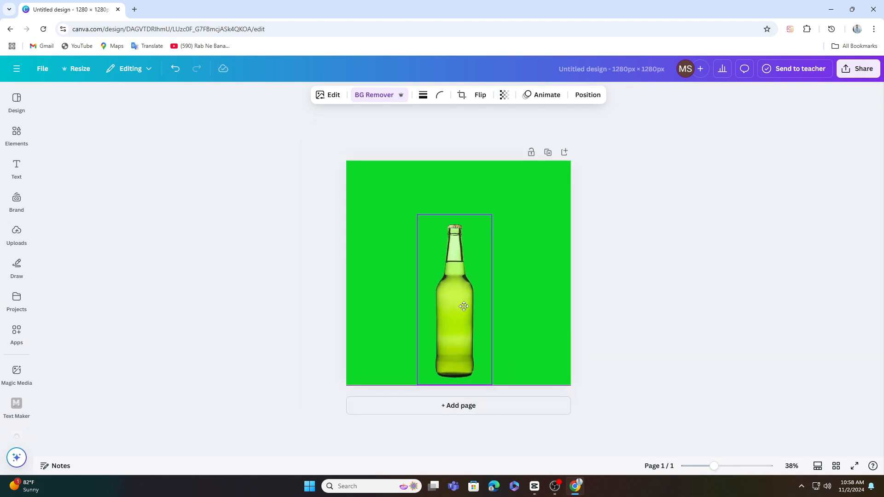
pyautogui.moveTo(464, 306); pyautogui.dragTo(468, 297)
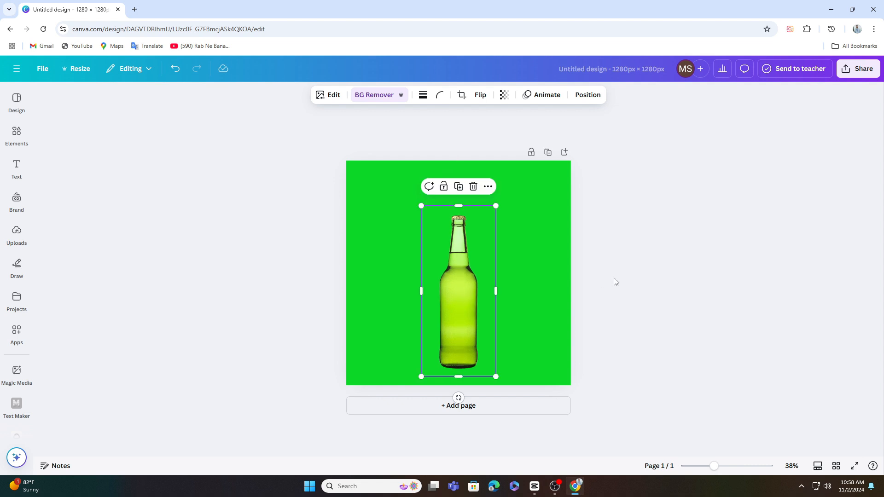
pyautogui.moveTo(705, 465); pyautogui.dragTo(718, 466)
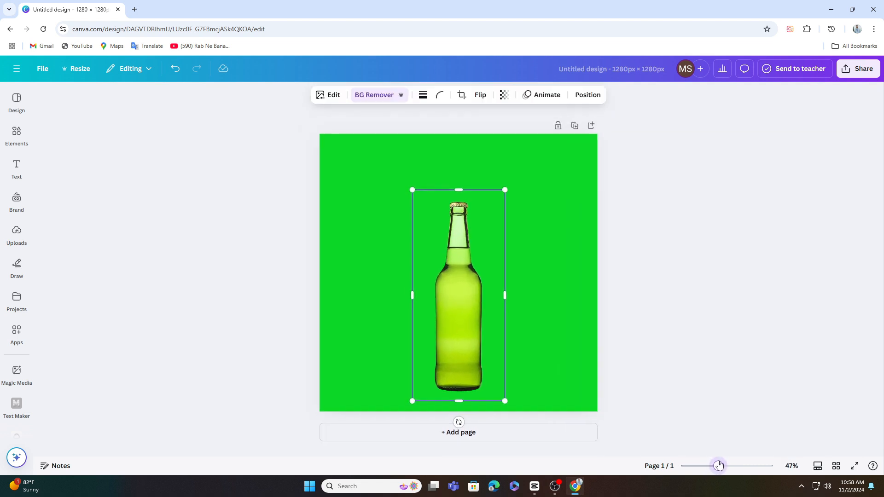
# Step: Adjust the bottle image's brightness to 10 and its tint to 7
pyautogui.click(330, 94)
pyautogui.click(55, 124)
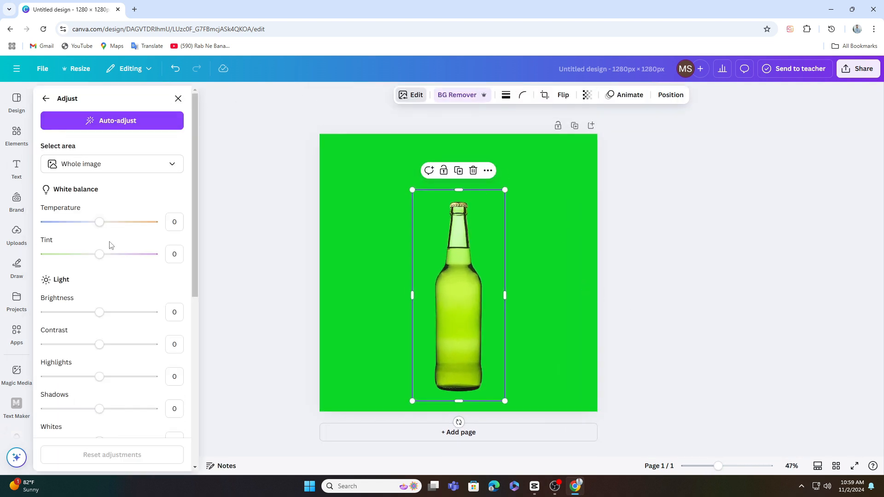
pyautogui.moveTo(99, 312); pyautogui.dragTo(110, 313)
pyautogui.moveTo(113, 262); pyautogui.dragTo(104, 261)
pyautogui.scroll(-1, 107, 330)
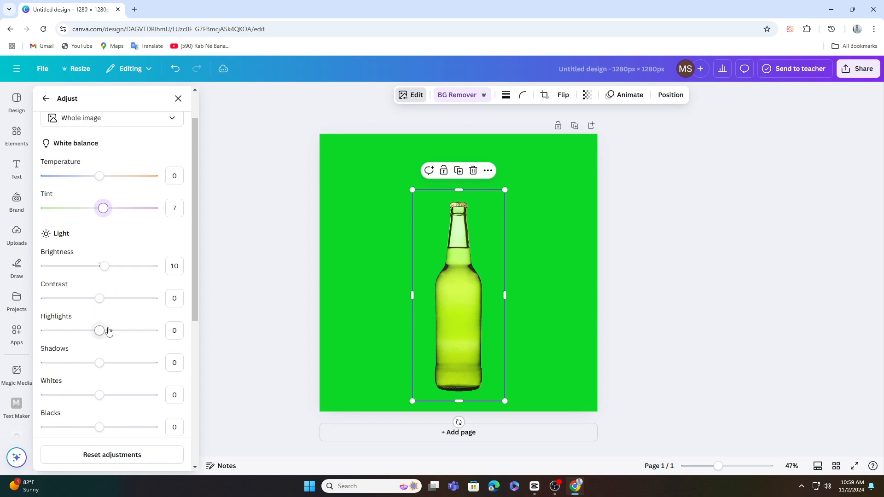
pyautogui.click(680, 238)
# Step: Duplicate the bottle image and nudge the copy left until it lies exactly over the original
pyautogui.moveTo(466, 305); pyautogui.dragTo(469, 278)
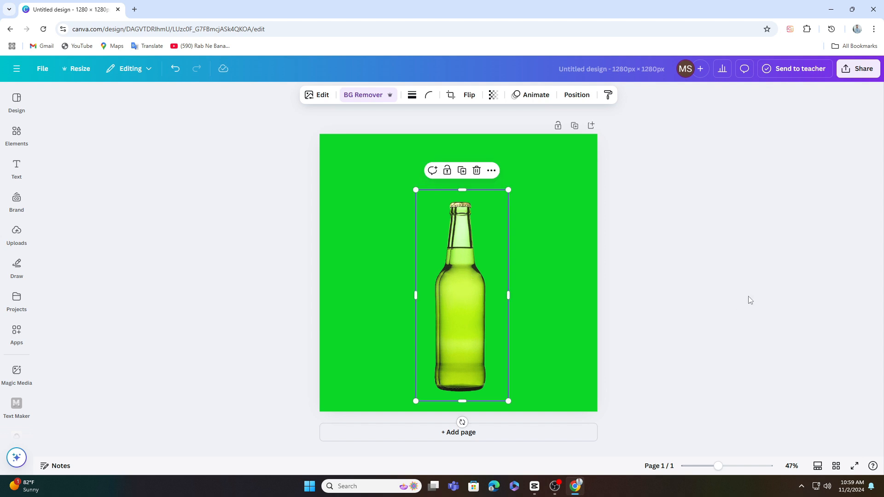
pyautogui.click(535, 278)
pyautogui.click(499, 279)
pyautogui.press('Left')
pyautogui.press('Left')
pyautogui.press('Left')
pyautogui.press('Left')
pyautogui.press('Left')
pyautogui.press('Left')
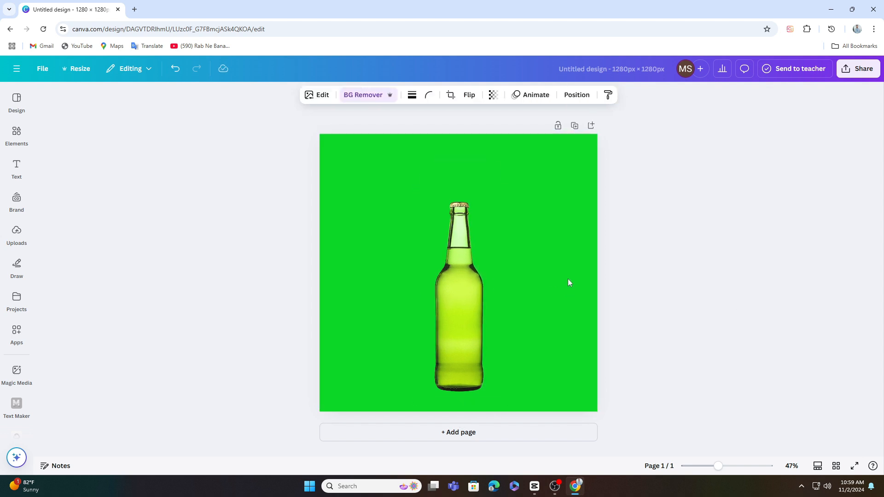
pyautogui.click(713, 348)
# Step: Crop the duplicate bottle image's two sides closer to the glass
pyautogui.click(479, 284)
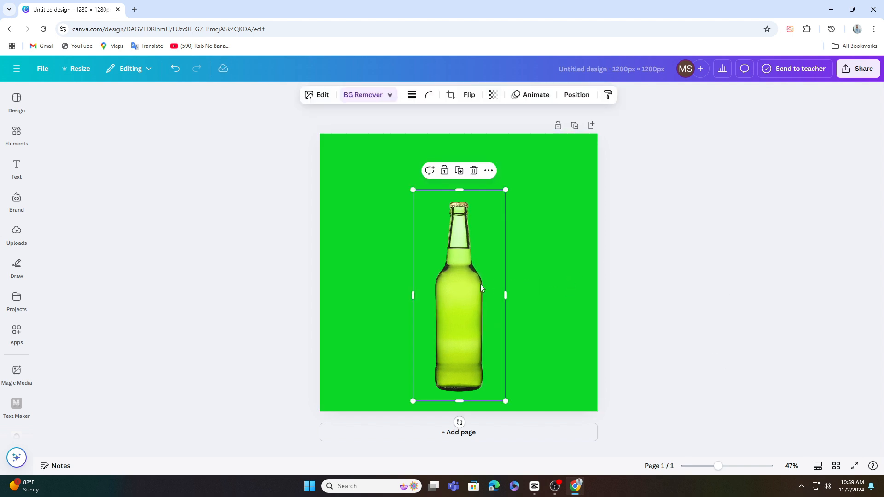
pyautogui.moveTo(505, 295); pyautogui.dragTo(492, 295)
pyautogui.moveTo(412, 295); pyautogui.dragTo(429, 291)
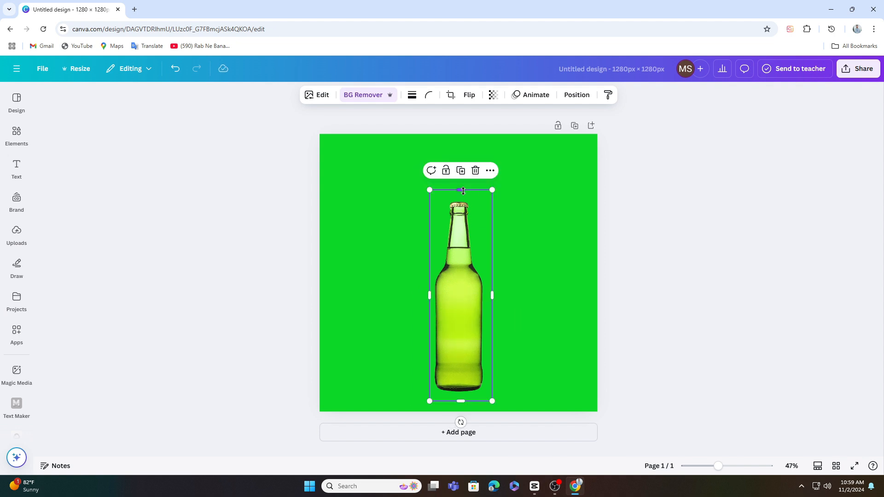
pyautogui.click(523, 355)
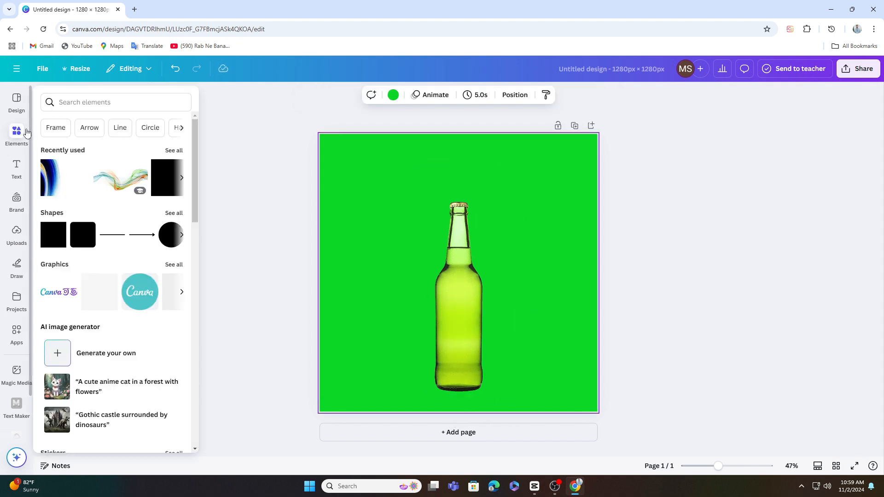
# Step: Make a copy of the bottle image and align it exactly on top of the original
pyautogui.click(467, 303)
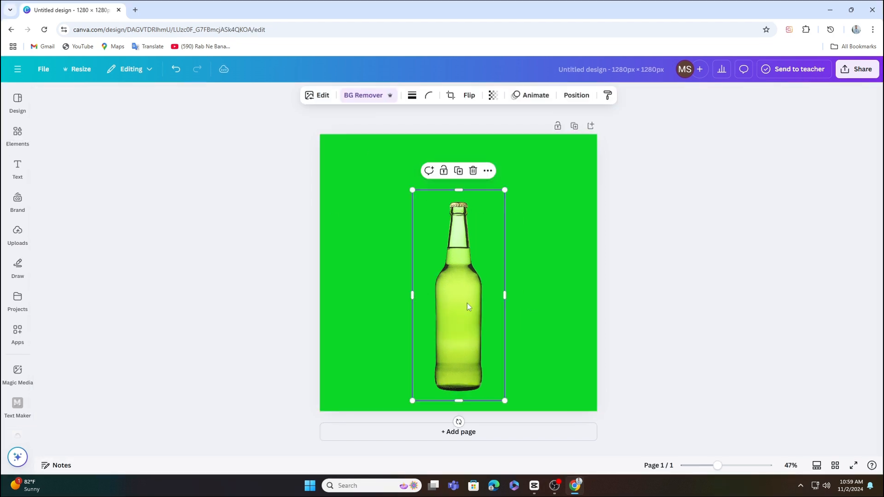
pyautogui.click(459, 171)
pyautogui.moveTo(471, 282); pyautogui.dragTo(469, 277)
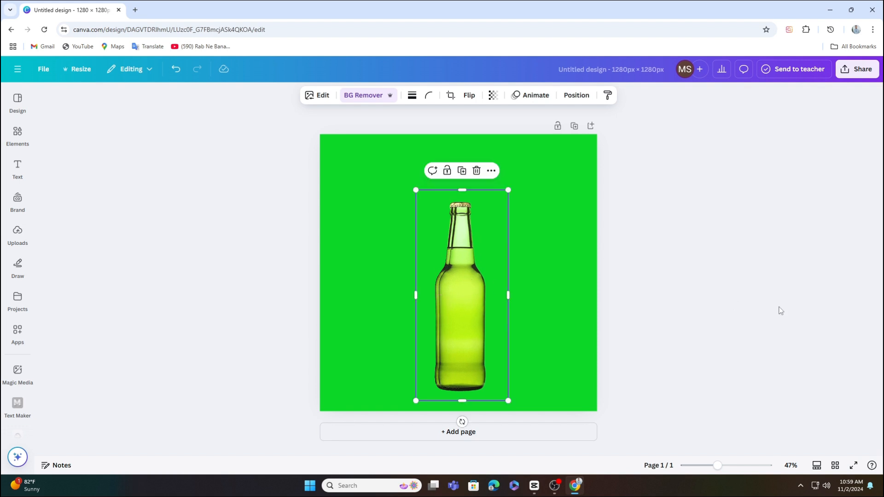
pyautogui.click(555, 288)
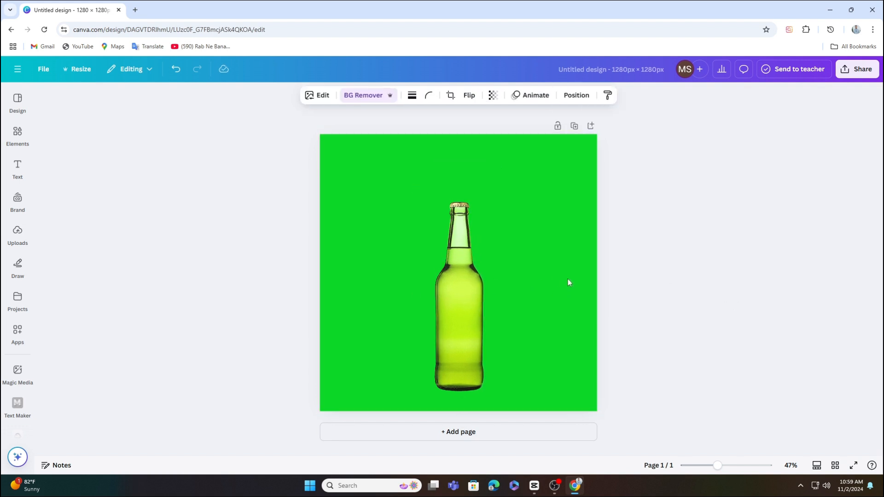
pyautogui.press('Left')
pyautogui.click(661, 289)
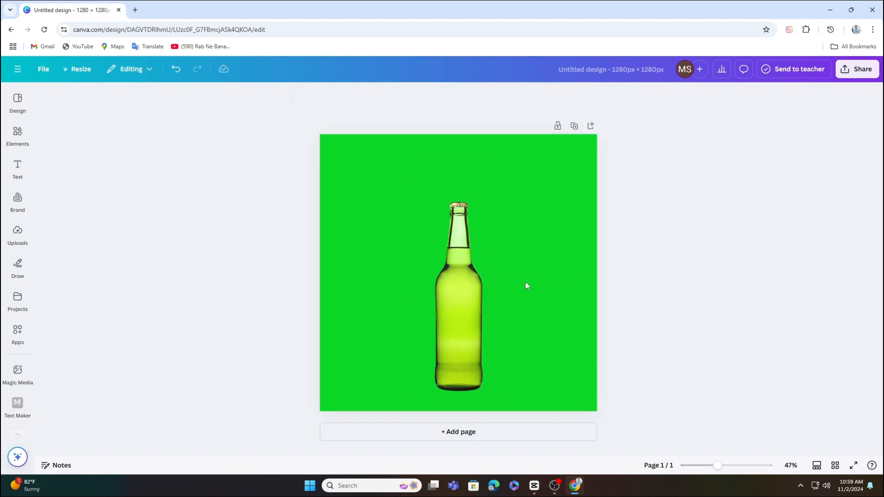
# Step: Crop the upper bottle copy on all four sides so that its frame fits closely around the bottle
pyautogui.click(488, 291)
pyautogui.moveTo(506, 294); pyautogui.dragTo(491, 296)
pyautogui.moveTo(413, 295); pyautogui.dragTo(430, 295)
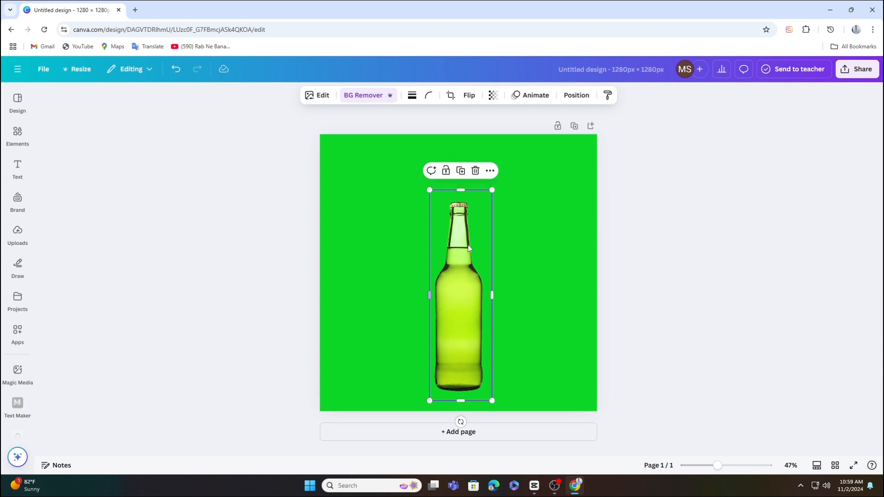
pyautogui.moveTo(459, 190); pyautogui.dragTo(464, 198)
pyautogui.moveTo(460, 400); pyautogui.dragTo(460, 392)
pyautogui.click(434, 121)
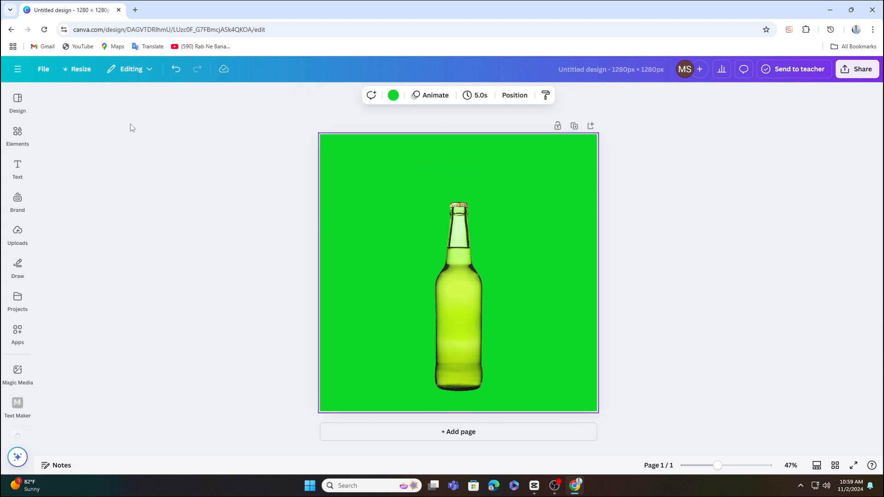
pyautogui.click(18, 101)
pyautogui.click(107, 103)
pyautogui.write('GREEN')
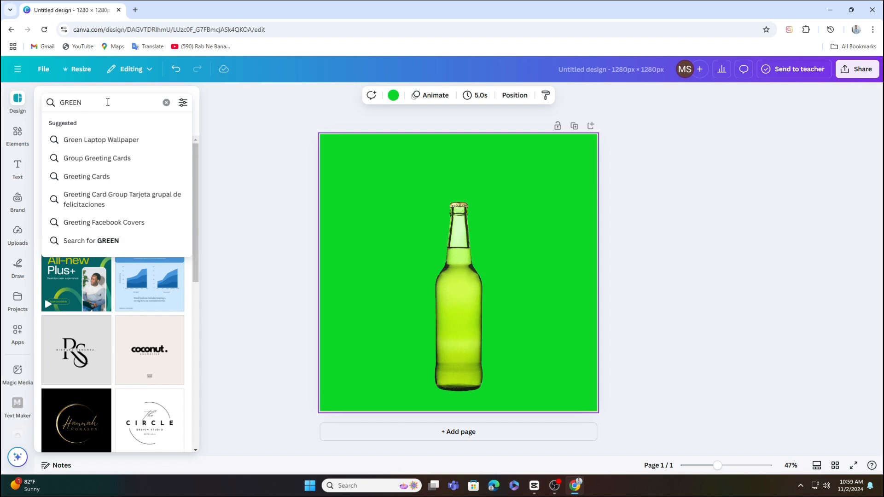
pyautogui.write(' GLOW')
pyautogui.press('Return')
# Step: Search the elements for "GREEN GLOW" and add the bright green glow graphic, shrunk over the bottle's neck
pyautogui.click(16, 134)
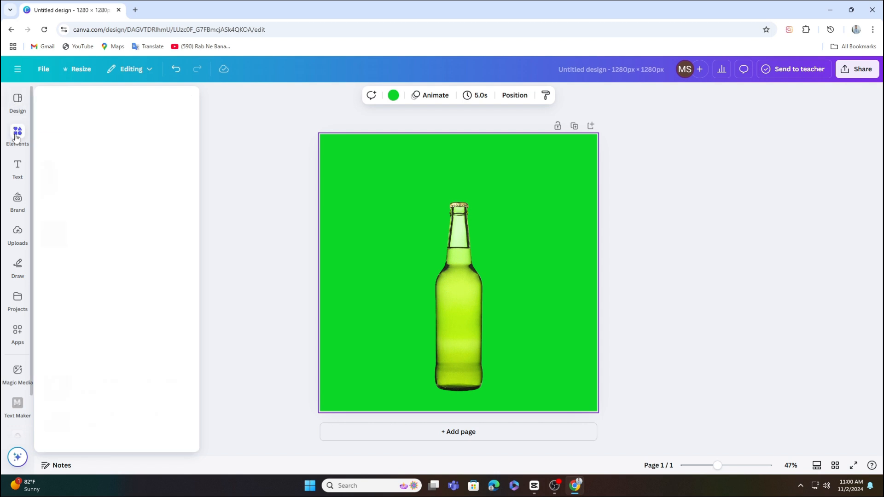
pyautogui.click(95, 99)
pyautogui.write('GREEN GLOW')
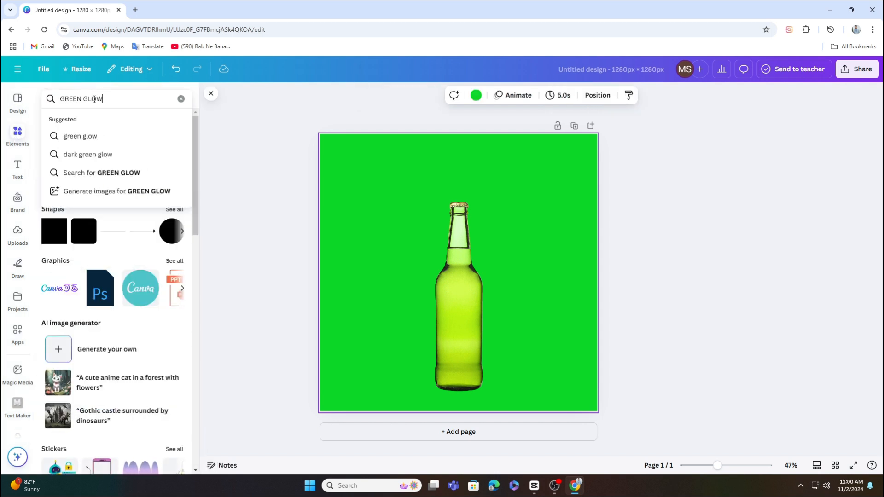
pyautogui.press('Return')
pyautogui.moveTo(59, 196); pyautogui.dragTo(461, 254)
pyautogui.moveTo(571, 340); pyautogui.dragTo(419, 186)
pyautogui.moveTo(373, 162); pyautogui.dragTo(445, 222)
# Step: Send the green glow one layer backward and move it down to the bottle's shoulder
pyautogui.click(487, 160)
pyautogui.moveTo(528, 283)
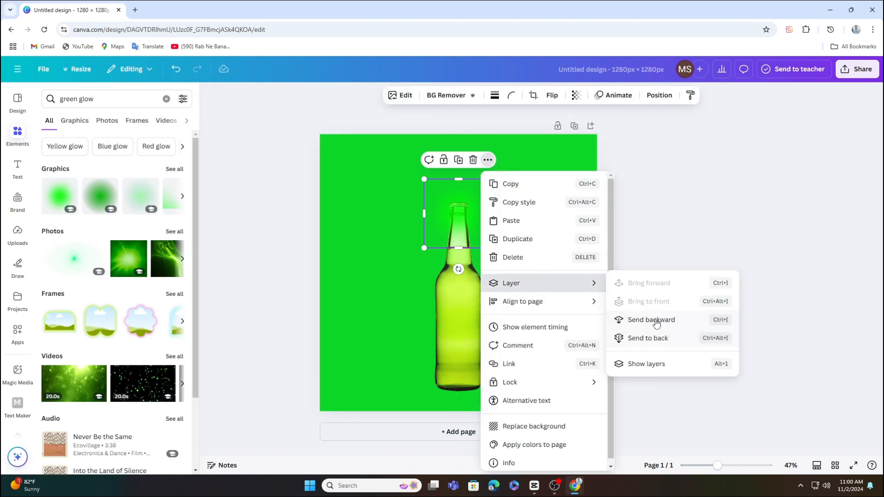
pyautogui.click(656, 320)
pyautogui.click(456, 191)
pyautogui.moveTo(458, 193); pyautogui.dragTo(460, 258)
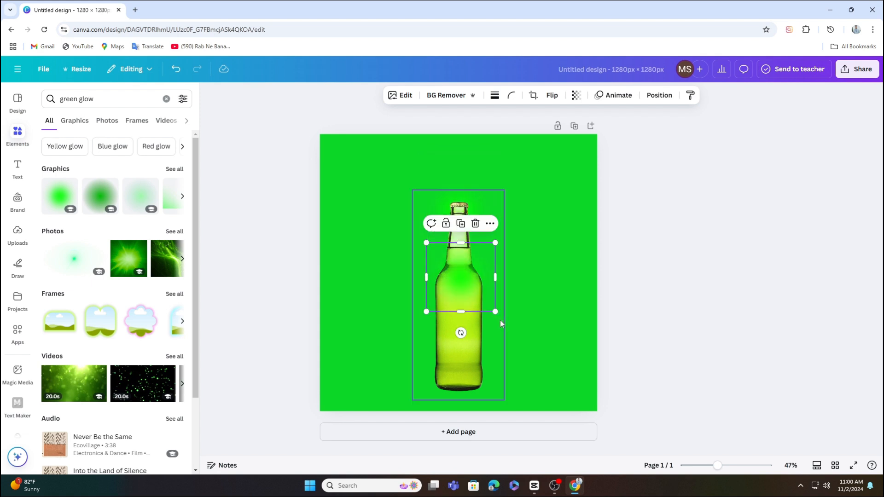
# Step: Enlarge the glow to surround the whole bottle and send it another layer backward, behind both bottle copies
pyautogui.moveTo(495, 312); pyautogui.dragTo(618, 434)
pyautogui.moveTo(532, 344); pyautogui.dragTo(477, 294)
pyautogui.moveTo(564, 384); pyautogui.dragTo(585, 405)
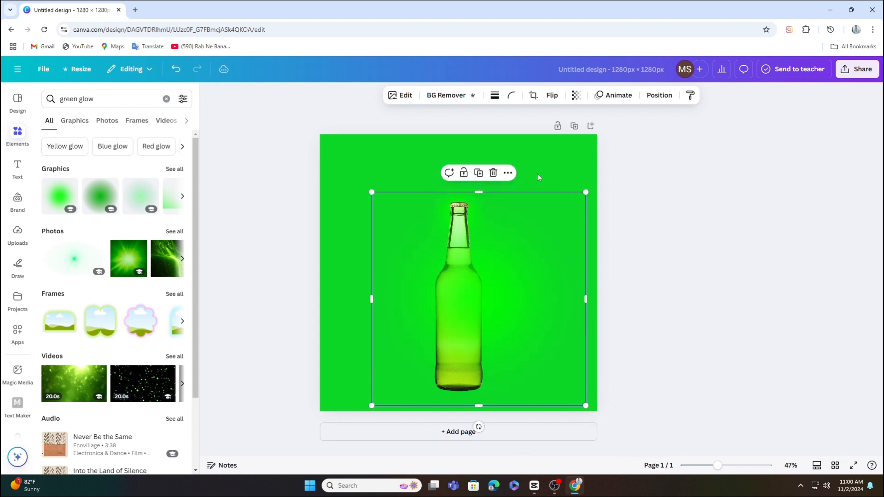
pyautogui.click(507, 173)
pyautogui.moveTo(550, 297)
pyautogui.click(679, 333)
pyautogui.moveTo(529, 316); pyautogui.dragTo(523, 318)
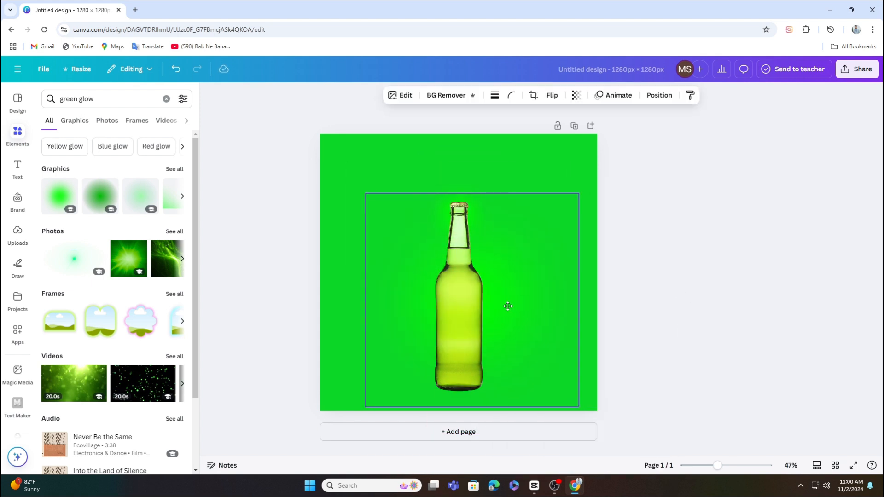
# Step: Search the graphics for "green LIGHT" and add the green light-ray graphic to the page
pyautogui.click(94, 100)
pyautogui.write('LIGHT')
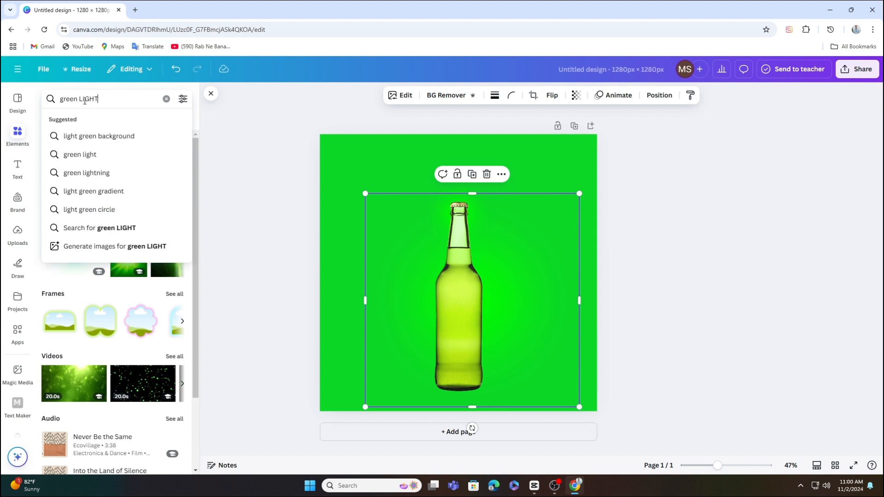
pyautogui.press('Return')
pyautogui.click(74, 121)
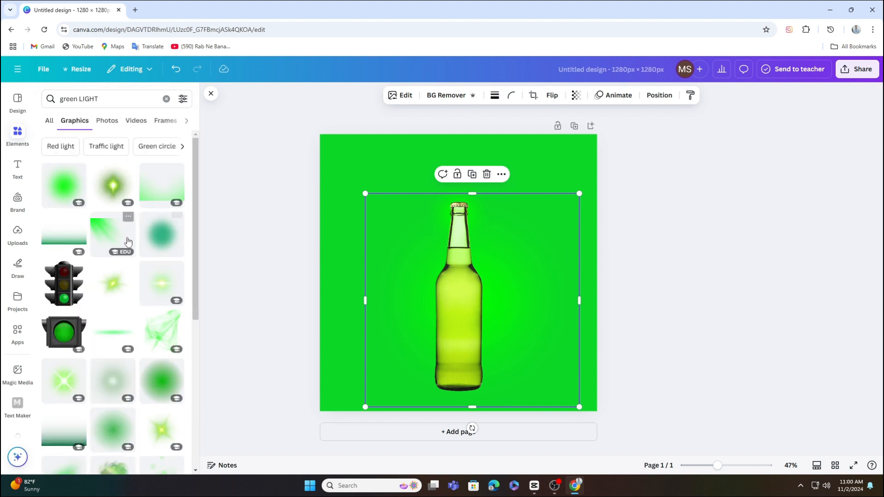
pyautogui.click(128, 241)
# Step: Rotate and position the light rays so that they shine in from the page's upper-right corner
pyautogui.moveTo(476, 340); pyautogui.dragTo(572, 329)
pyautogui.moveTo(682, 228); pyautogui.dragTo(623, 229)
pyautogui.moveTo(542, 329); pyautogui.dragTo(386, 278)
pyautogui.moveTo(506, 327); pyautogui.dragTo(475, 358)
# Step: Adjust the brightness of the light-ray graphic so that the rays stand out against the green background
pyautogui.click(399, 94)
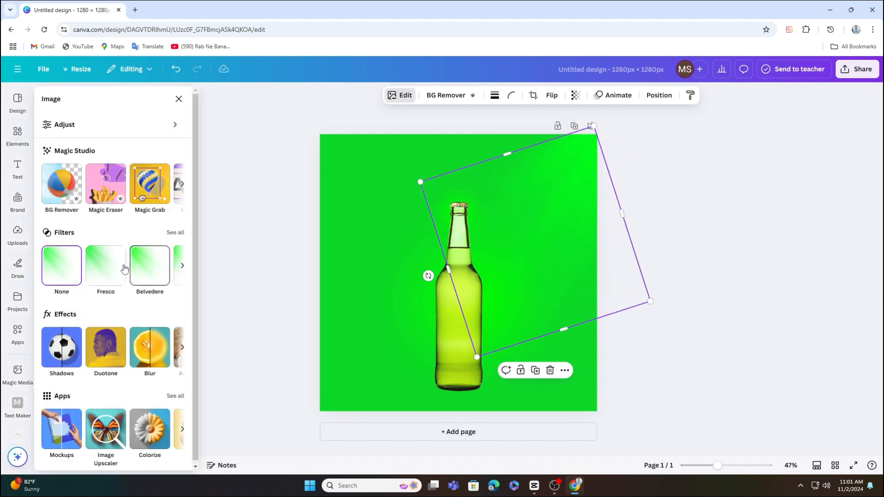
pyautogui.click(95, 130)
pyautogui.moveTo(100, 312)
pyautogui.mouseDown()
pyautogui.moveTo(122, 313)
pyautogui.moveTo(100, 314)
pyautogui.mouseUp()
pyautogui.click(703, 289)
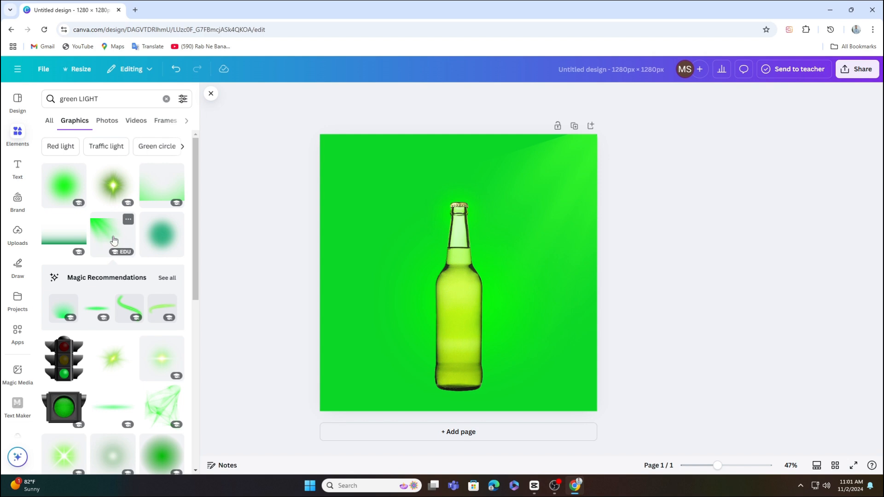
# Step: Add the pale green gradient graphic, rotate it to -90°, and stretch it along the page's right edge
pyautogui.click(158, 183)
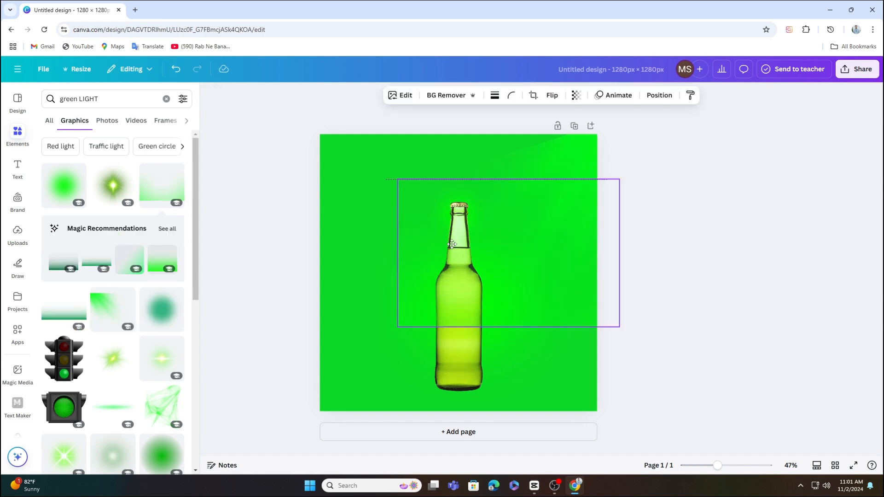
pyautogui.moveTo(522, 325); pyautogui.dragTo(660, 234)
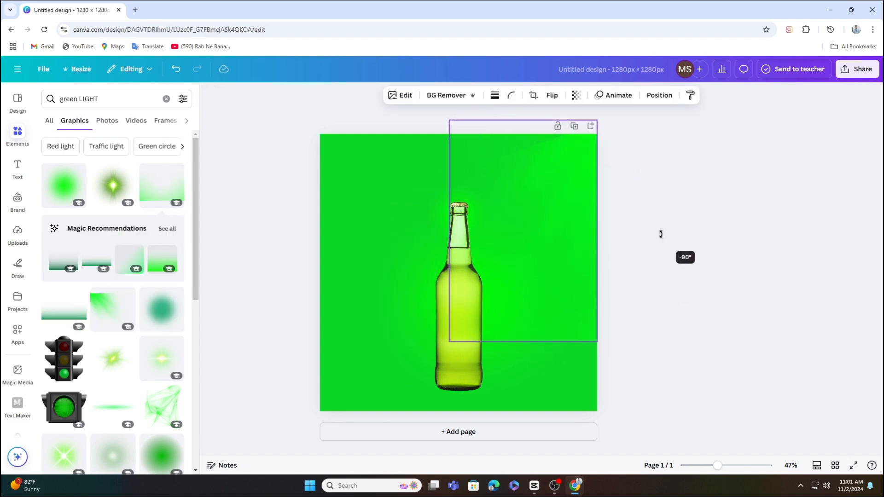
pyautogui.moveTo(569, 275); pyautogui.dragTo(573, 299)
pyautogui.click(741, 231)
pyautogui.click(571, 354)
pyautogui.click(725, 244)
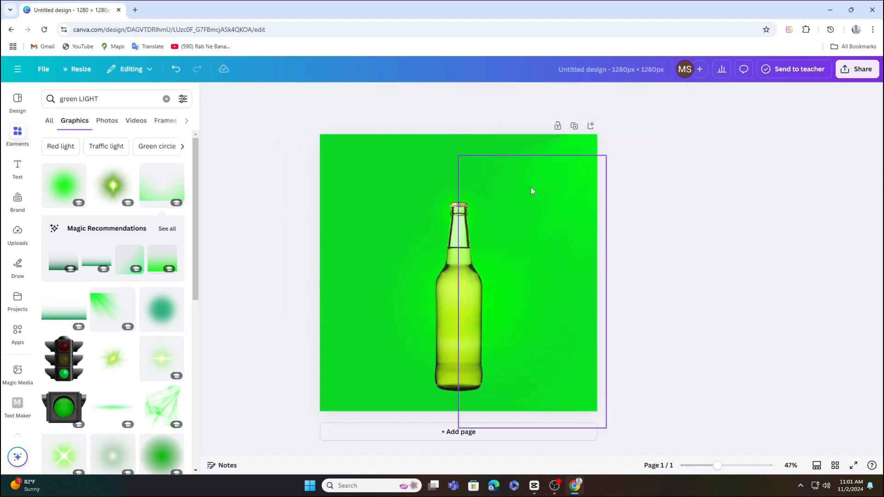
pyautogui.click(531, 192)
pyautogui.moveTo(532, 156); pyautogui.dragTo(532, 115)
pyautogui.click(726, 243)
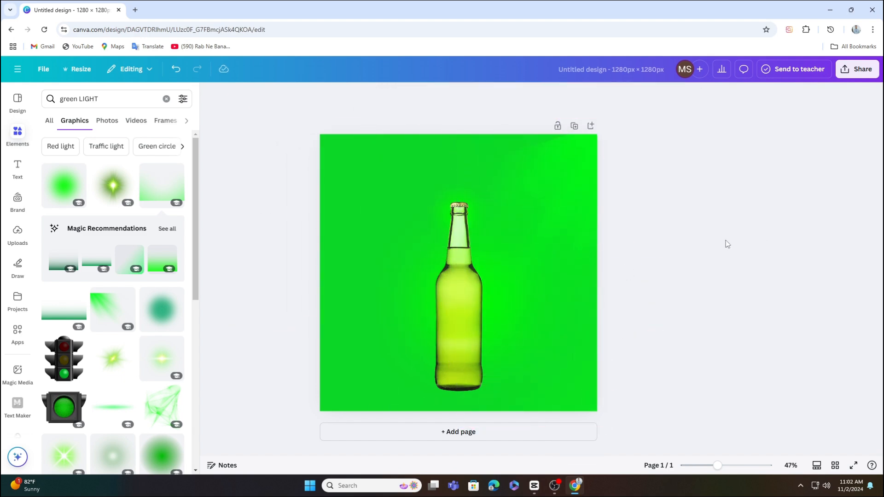
# Step: Search the photos for "LEAMON" and add the picture of two cut green lime halves to the page
pyautogui.click(44, 100)
pyautogui.write('LEAMON')
pyautogui.press('Return')
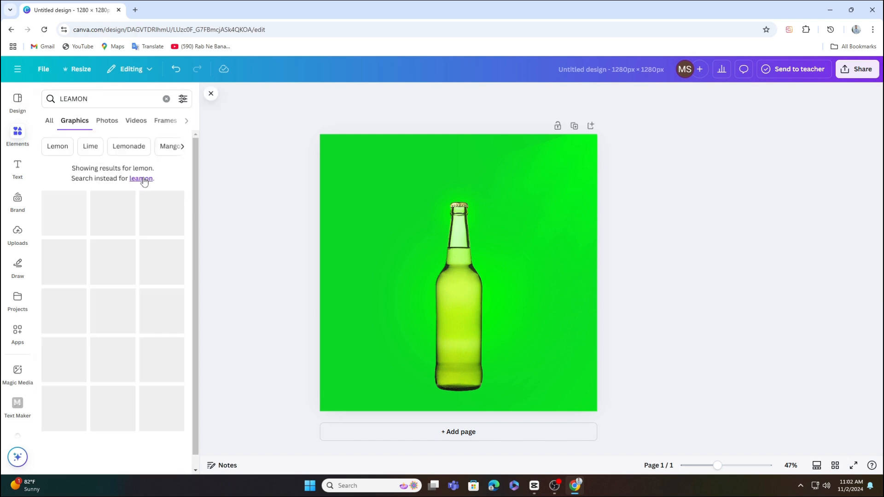
pyautogui.scroll(-10, 173, 240)
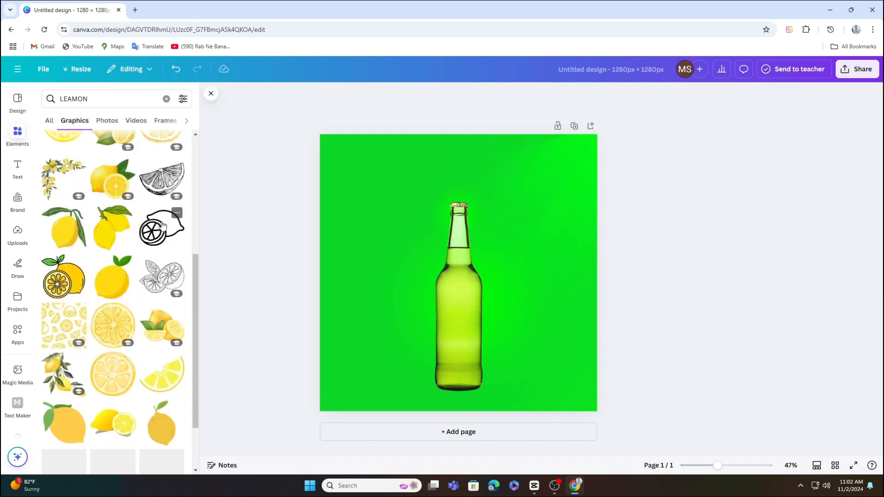
pyautogui.click(103, 121)
pyautogui.scroll(-10, 89, 223)
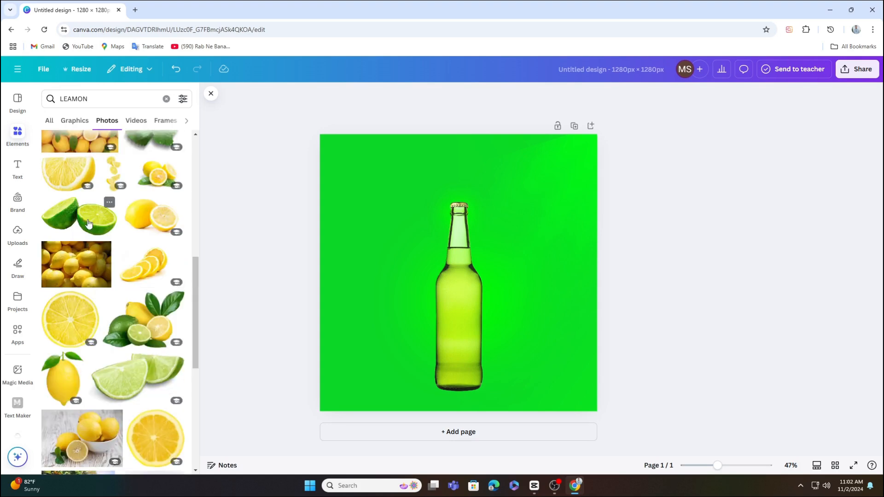
pyautogui.click(88, 224)
# Step: Add the halved-and-whole lime photo with its background removed, and move the cut lime halves to the top of the page
pyautogui.scroll(-10, 89, 224)
pyautogui.moveTo(79, 312); pyautogui.dragTo(495, 321)
pyautogui.moveTo(414, 258); pyautogui.dragTo(397, 198)
pyautogui.click(446, 95)
pyautogui.moveTo(497, 336); pyautogui.dragTo(444, 327)
pyautogui.click(486, 212)
pyautogui.moveTo(486, 212); pyautogui.dragTo(467, 157)
pyautogui.moveTo(497, 331); pyautogui.dragTo(485, 310)
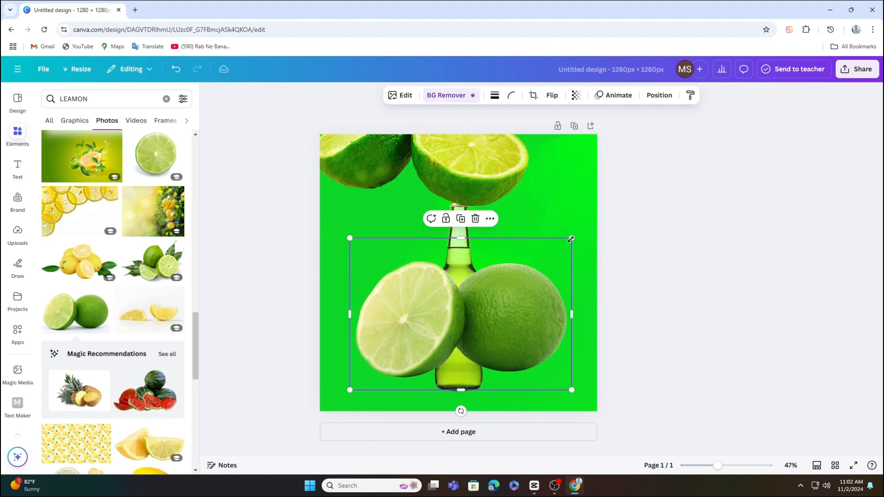
# Step: Shrink the halved-and-whole lime picture, place it beside the bottle's base, and flip it horizontally
pyautogui.moveTo(571, 239); pyautogui.dragTo(479, 370)
pyautogui.click(551, 96)
pyautogui.click(565, 119)
# Step: Send the small lime pair backward layer by layer until it sits behind the bottle
pyautogui.click(513, 337)
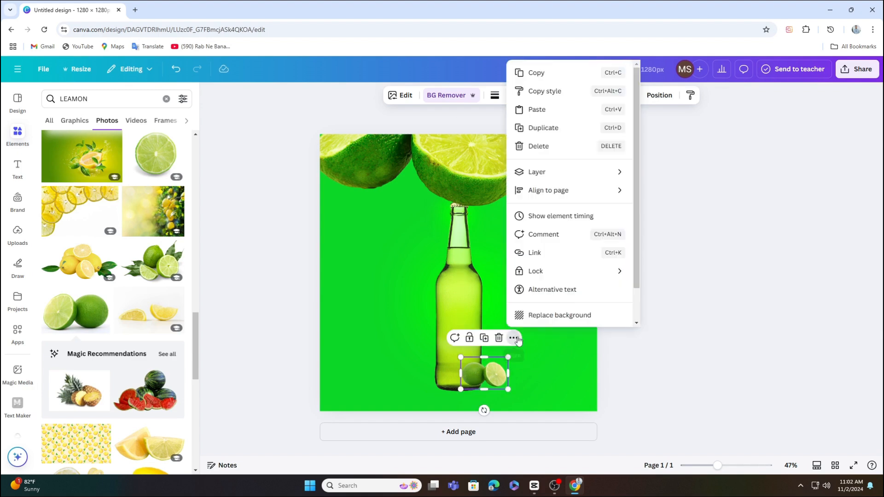
pyautogui.moveTo(552, 176)
pyautogui.click(682, 206)
pyautogui.click(513, 337)
pyautogui.click(682, 206)
pyautogui.click(513, 337)
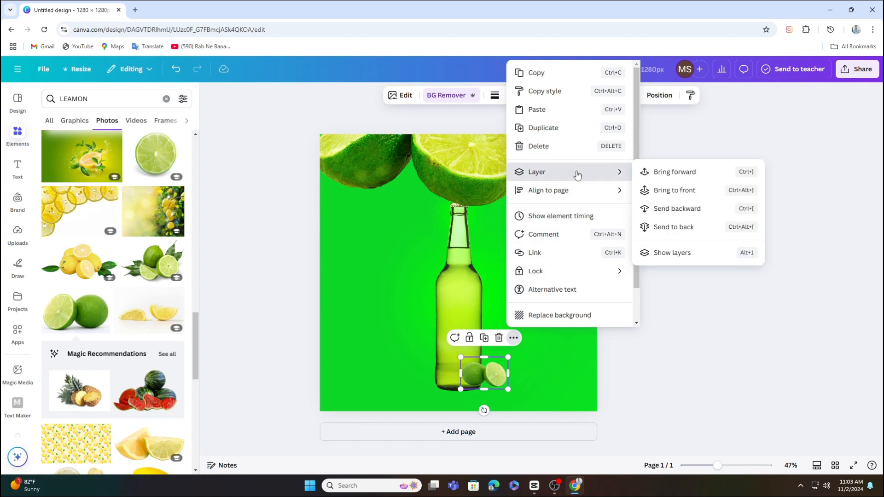
pyautogui.click(682, 207)
# Step: Create a bottle reflection from a duplicate flipped vertically beneath the bottle's base, with transparency 35
pyautogui.click(452, 361)
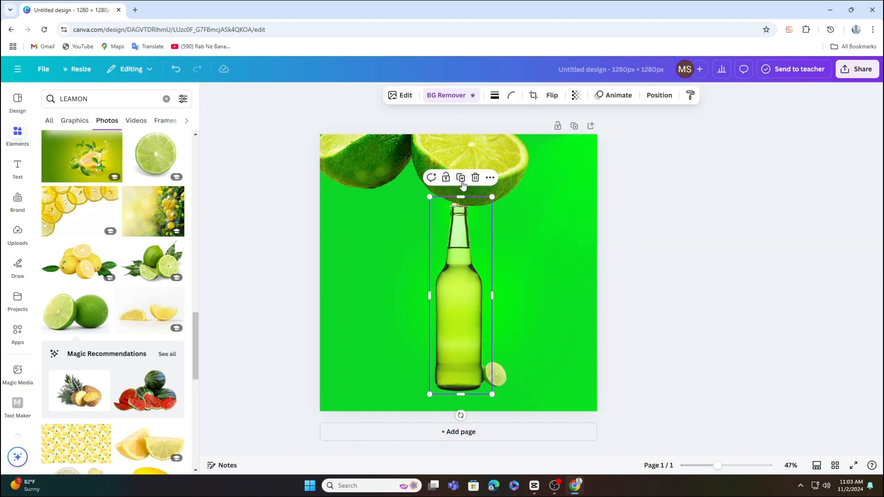
pyautogui.click(552, 95)
pyautogui.click(555, 137)
pyautogui.moveTo(465, 326); pyautogui.dragTo(462, 427)
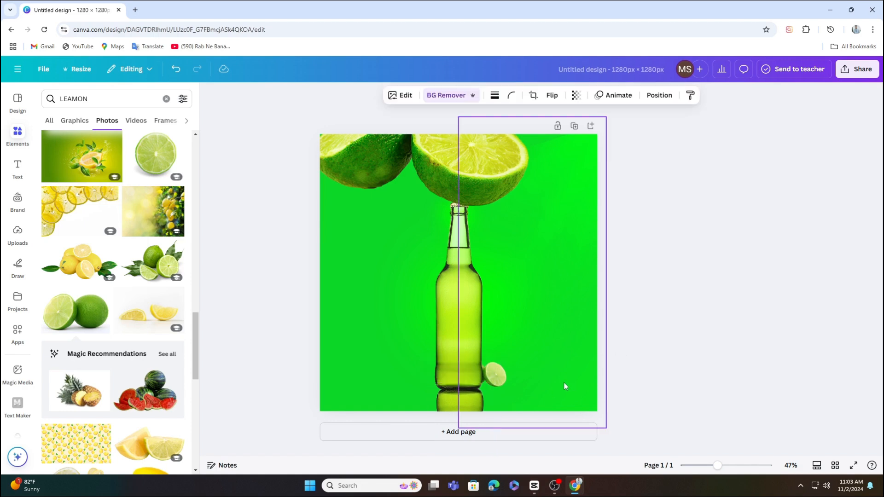
pyautogui.click(576, 95)
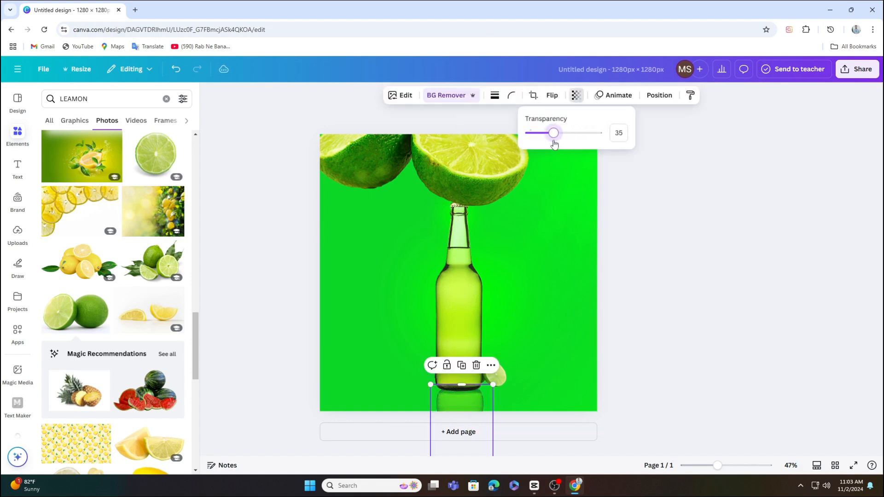
# Step: Delete the green gradient graphic that covers the right side of the page
pyautogui.click(495, 377)
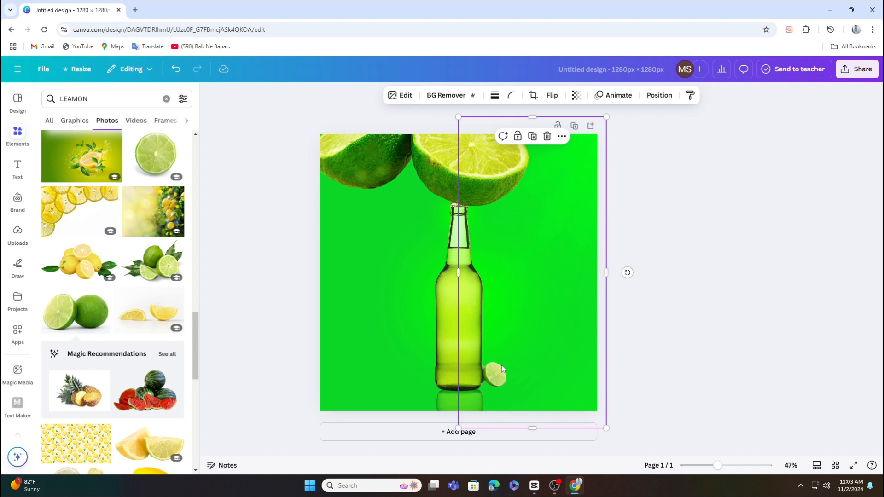
pyautogui.moveTo(565, 281); pyautogui.dragTo(613, 307)
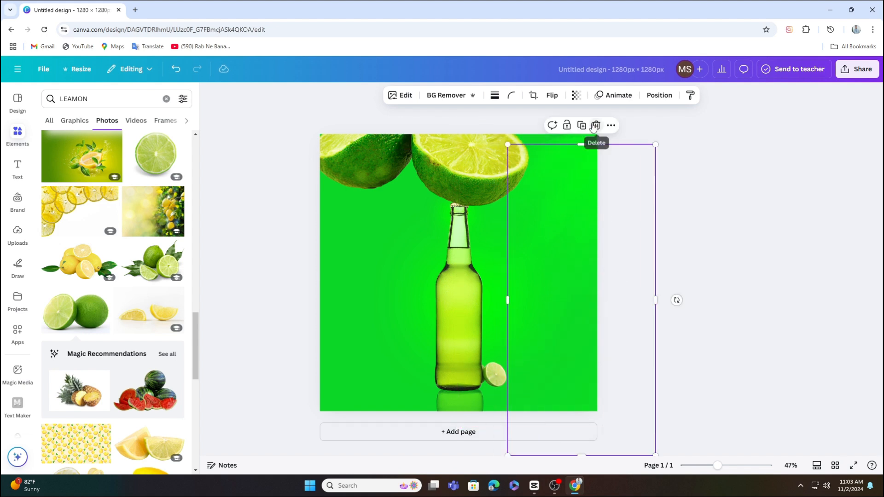
pyautogui.click(596, 125)
# Step: Duplicate the small lime pair behind the bottle and flip the copy vertically
pyautogui.click(499, 372)
pyautogui.hotkey('alt', '1')
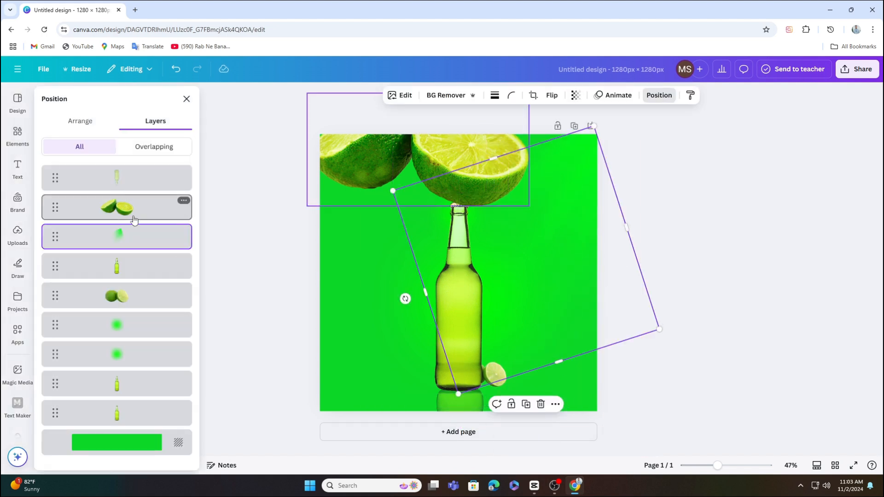
pyautogui.click(152, 297)
pyautogui.hotkey('ctrl', 'd')
pyautogui.click(552, 95)
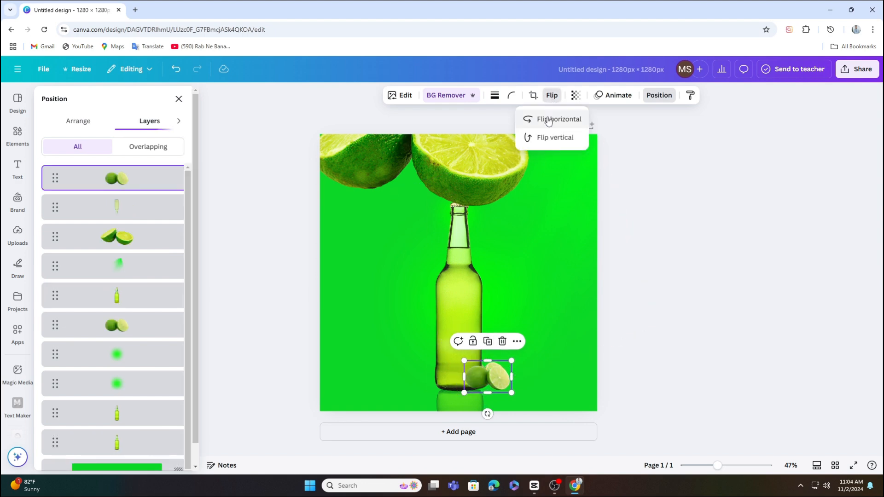
pyautogui.click(547, 138)
# Step: Crop the flipped lime copy to its cut half and place it directly beneath the original as a reflection
pyautogui.moveTo(488, 377); pyautogui.dragTo(483, 395)
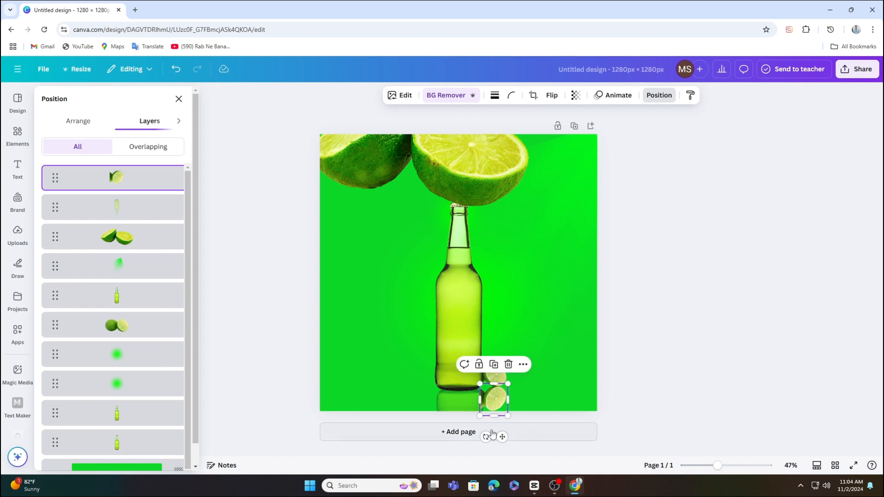
pyautogui.moveTo(490, 432)
pyautogui.mouseDown()
pyautogui.moveTo(481, 441)
pyautogui.moveTo(495, 438)
pyautogui.mouseUp()
pyautogui.moveTo(496, 395); pyautogui.dragTo(496, 395)
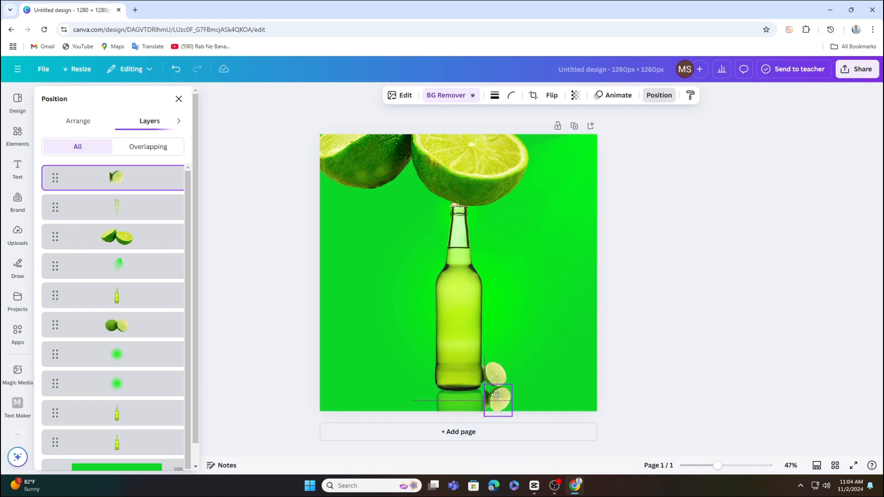
# Step: Set the lime reflection's transparency to 42 and extend its crop slightly toward the bottle
pyautogui.click(575, 95)
pyautogui.moveTo(599, 133); pyautogui.dragTo(594, 141)
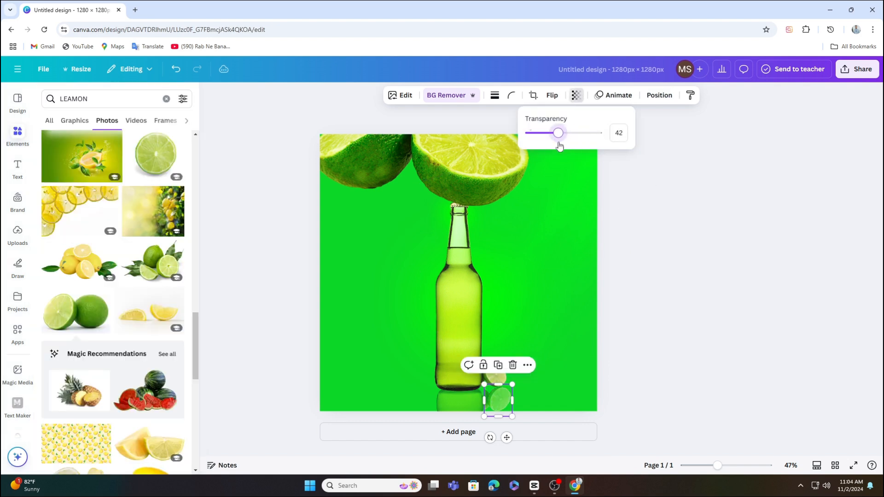
pyautogui.click(610, 293)
pyautogui.click(498, 399)
pyautogui.moveTo(484, 400); pyautogui.dragTo(480, 400)
pyautogui.click(635, 361)
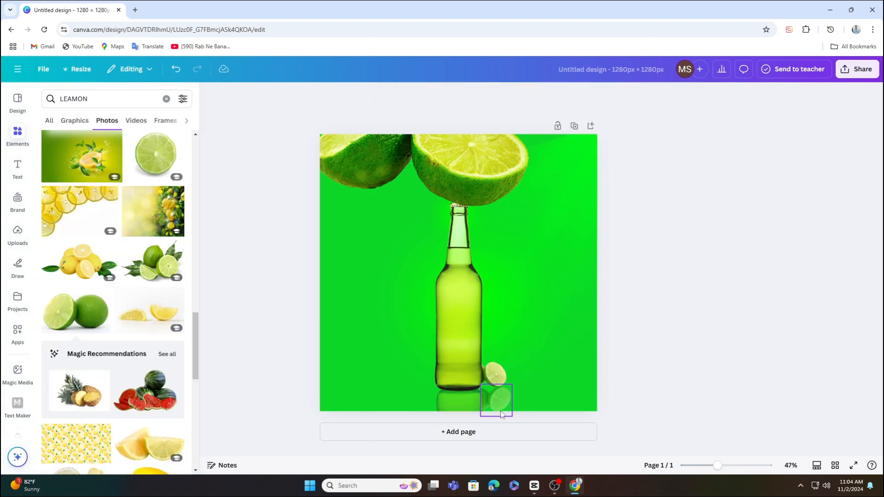
# Step: Lower the lime reflection's transparency value further to make it fainter
pyautogui.rightClick(493, 401)
pyautogui.moveTo(601, 278)
pyautogui.click(638, 355)
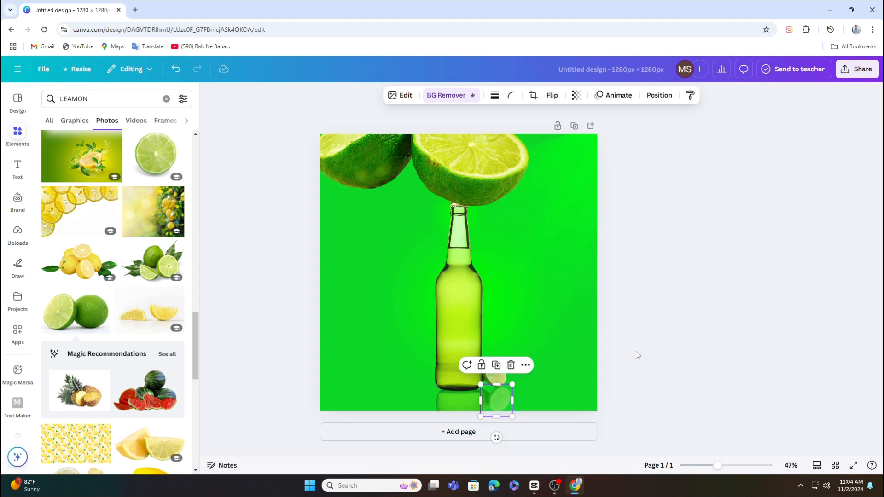
pyautogui.click(606, 397)
pyautogui.click(494, 402)
pyautogui.click(576, 95)
pyautogui.moveTo(569, 133); pyautogui.dragTo(545, 133)
pyautogui.click(683, 285)
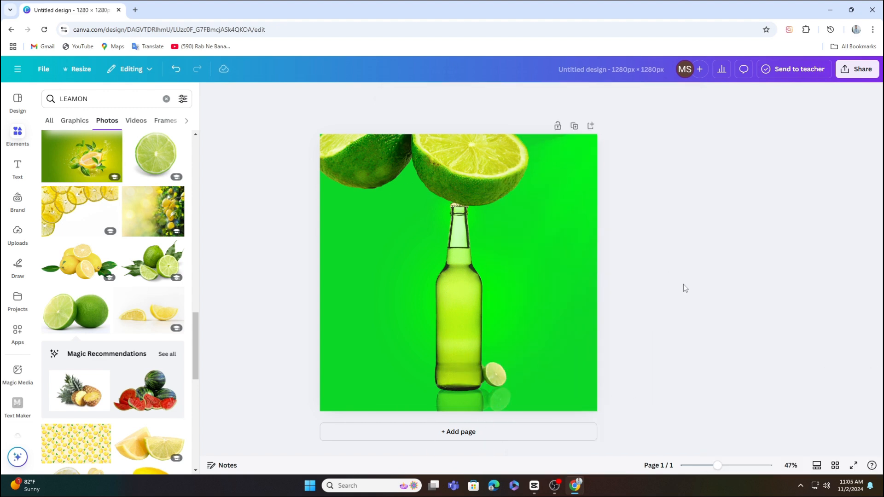
# Step: Nudge the lime reflection slightly toward the bottle to align it under the lime
pyautogui.click(498, 396)
pyautogui.click(723, 329)
pyautogui.click(495, 398)
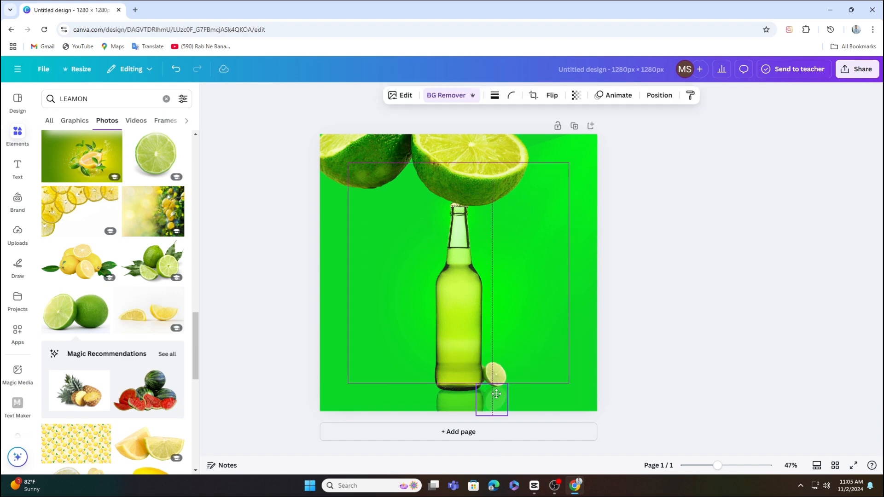
pyautogui.click(664, 309)
# Step: Shrink the large cut lime halves and place them against the left side of the bottle's body
pyautogui.moveTo(377, 199); pyautogui.dragTo(392, 309)
pyautogui.moveTo(545, 203); pyautogui.dragTo(434, 327)
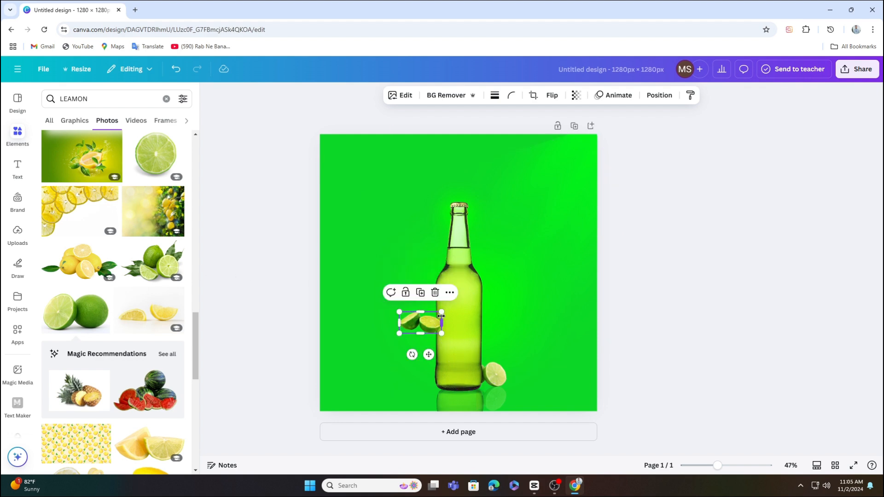
pyautogui.click(722, 323)
# Step: Add the photo of a halved lime with leaves, shrink it, and place it left of the bottle's neck
pyautogui.scroll(12, 120, 320)
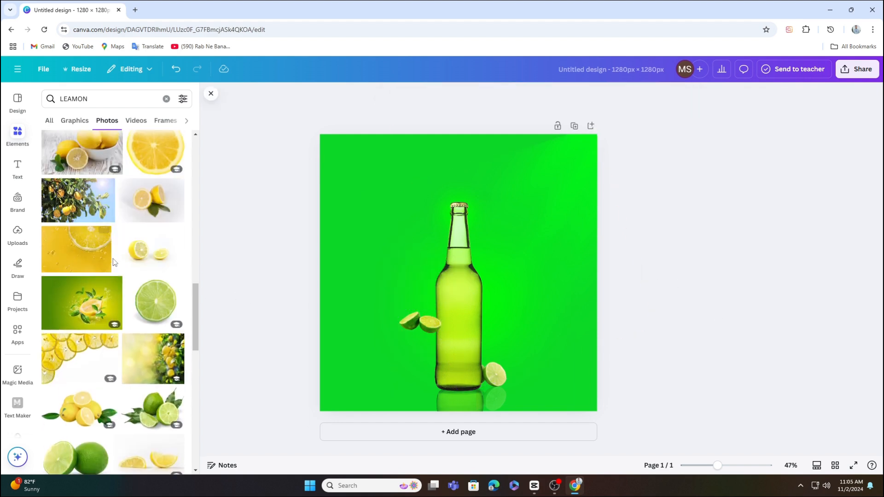
pyautogui.scroll(5, 128, 292)
pyautogui.scroll(-15, 138, 291)
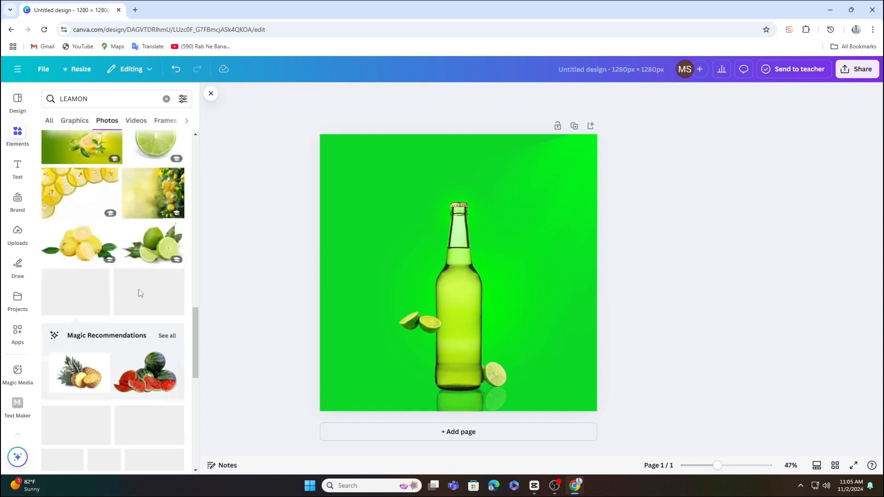
pyautogui.click(156, 214)
pyautogui.moveTo(568, 181); pyautogui.dragTo(404, 319)
pyautogui.moveTo(365, 345); pyautogui.dragTo(364, 264)
# Step: Place a copy of the leafy lime right of the bottle, with a second copy beneath it at transparency 21
pyautogui.hotkey('ctrl', 'd')
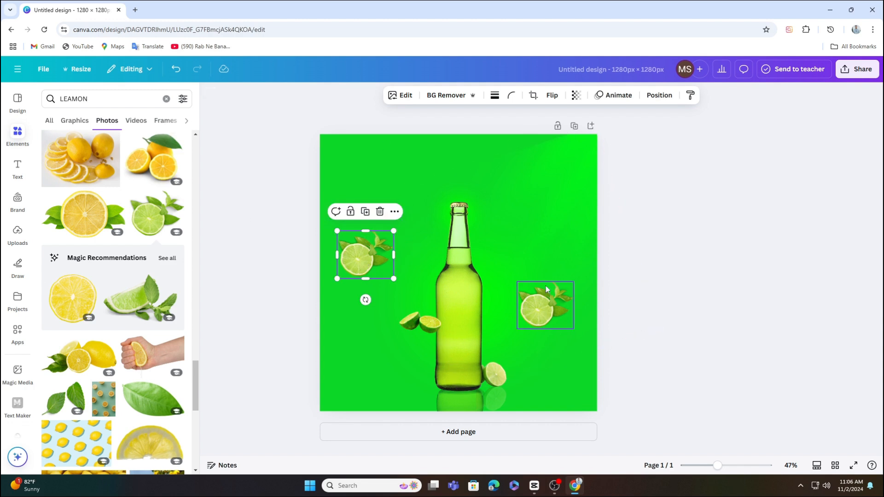
pyautogui.moveTo(547, 290); pyautogui.dragTo(555, 324)
pyautogui.click(575, 96)
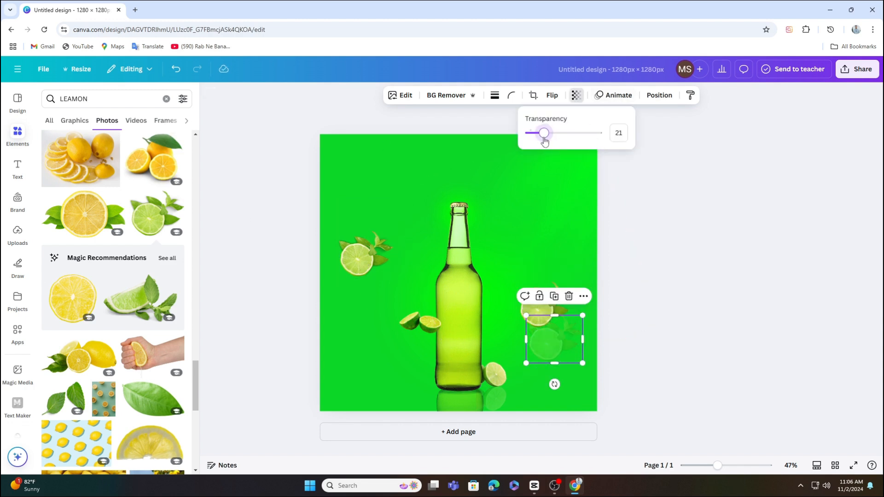
pyautogui.click(648, 255)
# Step: Duplicate the leafy lime left of the bottle, place the copy beneath it, and set its transparency to 20
pyautogui.click(366, 257)
pyautogui.click(365, 211)
pyautogui.moveTo(371, 263); pyautogui.dragTo(368, 293)
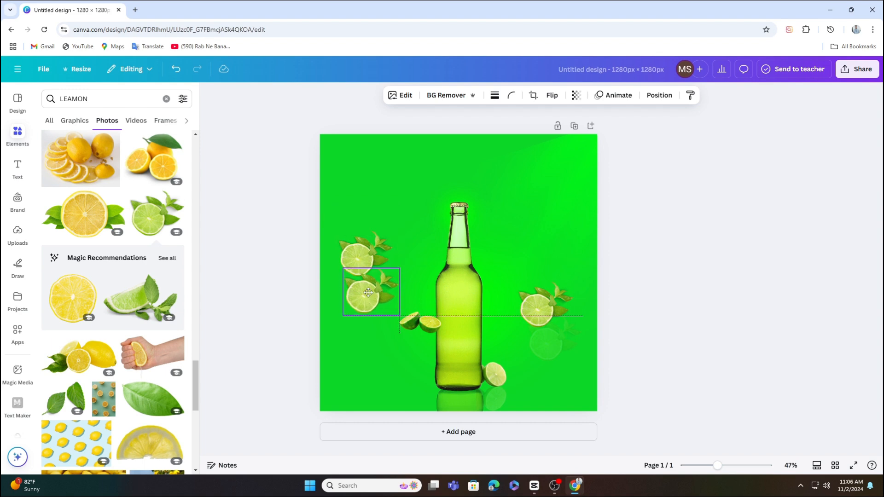
pyautogui.click(576, 95)
pyautogui.click(567, 133)
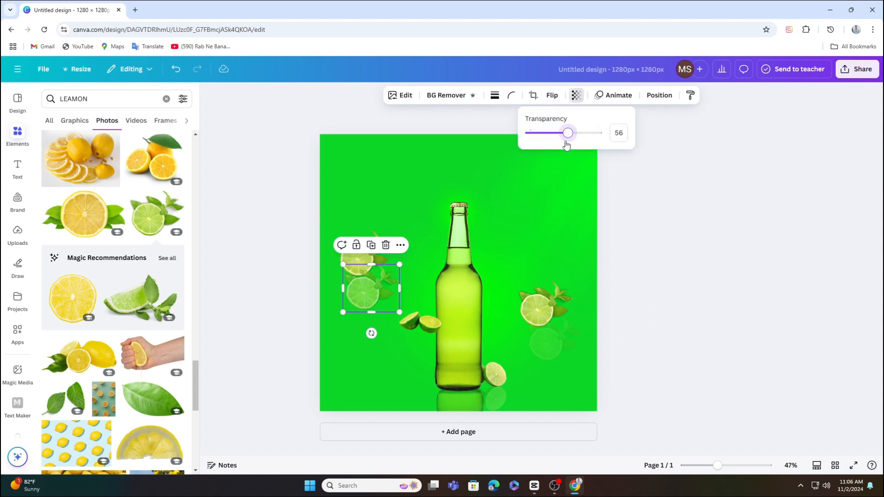
pyautogui.click(652, 317)
pyautogui.click(368, 288)
pyautogui.click(575, 96)
pyautogui.click(543, 133)
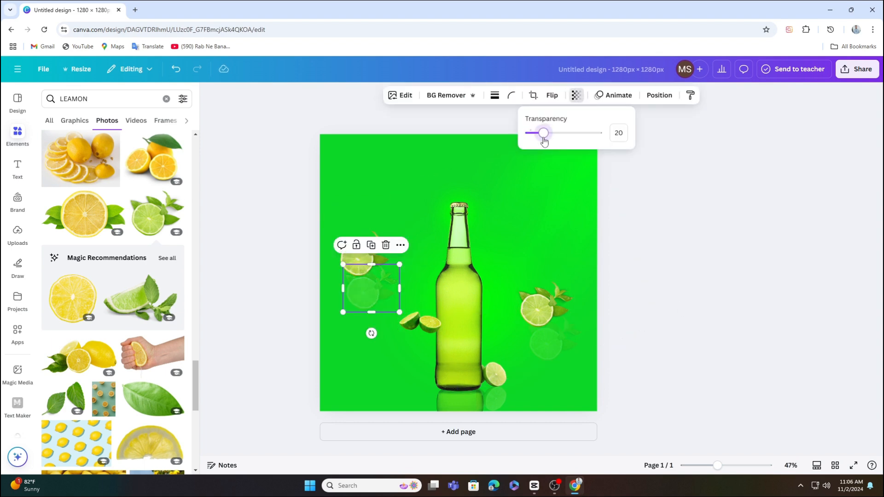
pyautogui.click(764, 258)
pyautogui.click(763, 258)
# Step: Search the element library for LEAMON LEAVE and look through the graphics and photos for suitable leaves
pyautogui.scroll(-5, 146, 269)
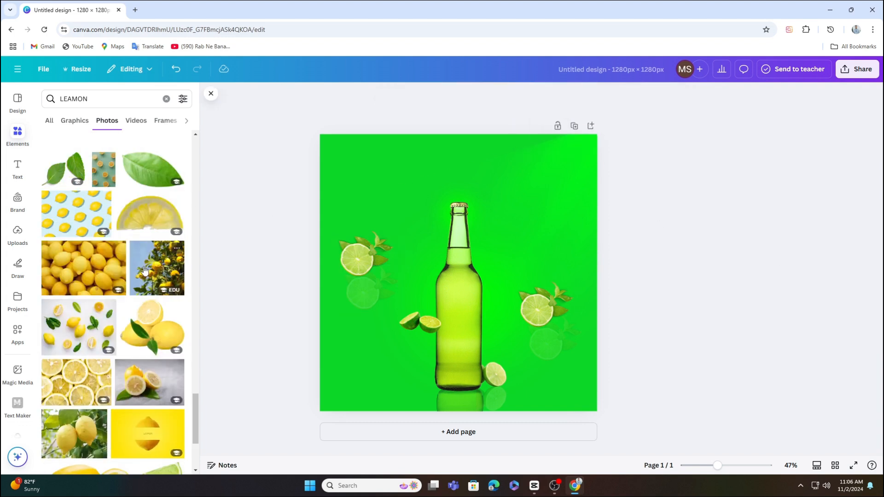
pyautogui.scroll(-10, 145, 270)
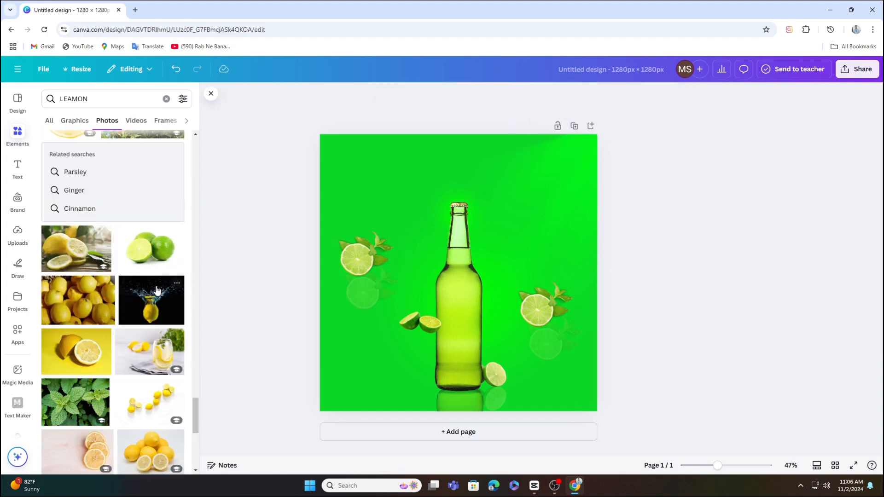
pyautogui.click(101, 92)
pyautogui.write('LEAMON')
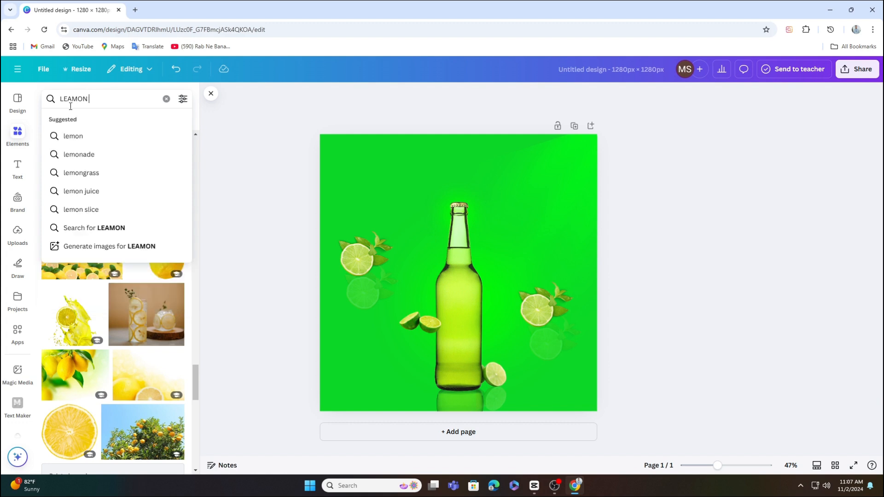
pyautogui.write(' LEA')
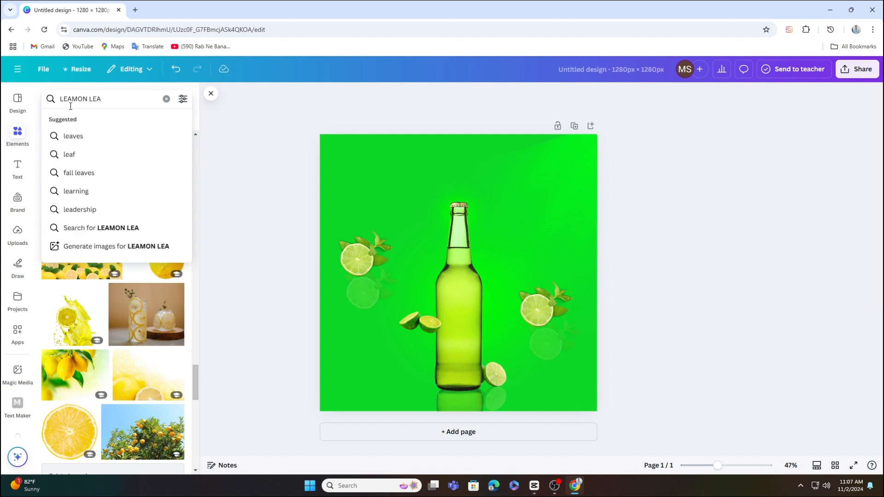
pyautogui.write('VE')
pyautogui.press('Return')
pyautogui.click(75, 120)
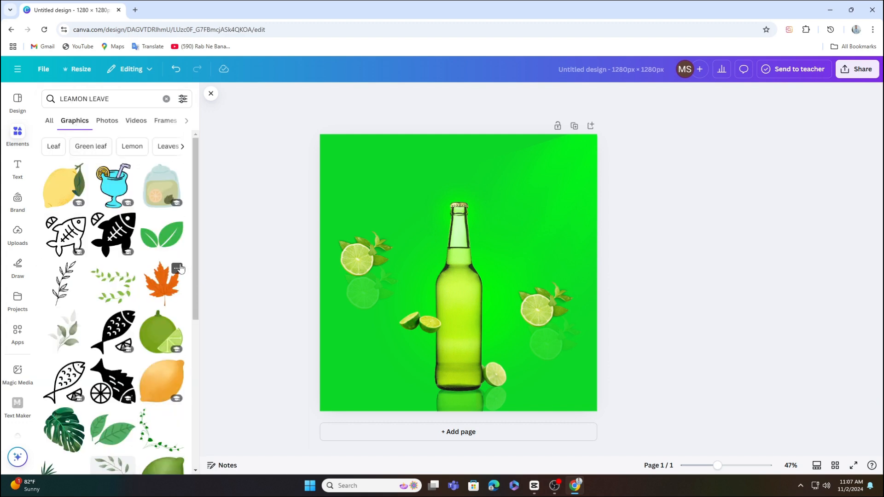
pyautogui.click(107, 120)
pyautogui.scroll(-10, 132, 256)
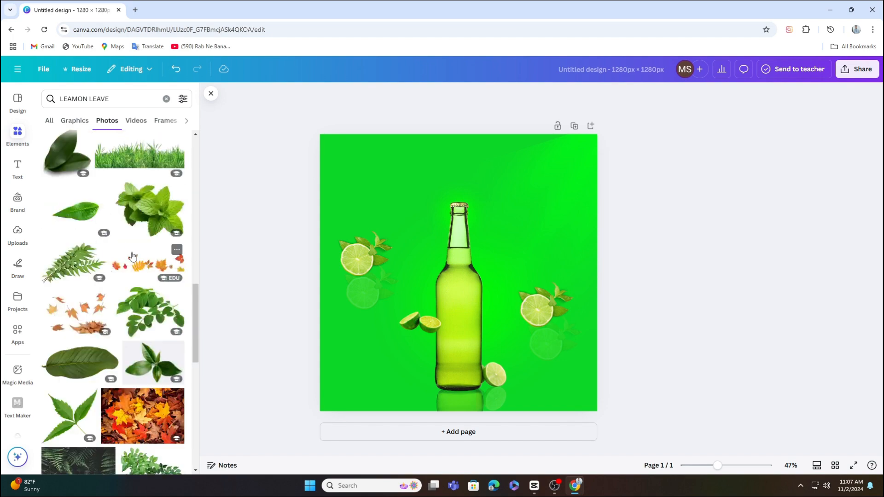
pyautogui.scroll(-15, 132, 256)
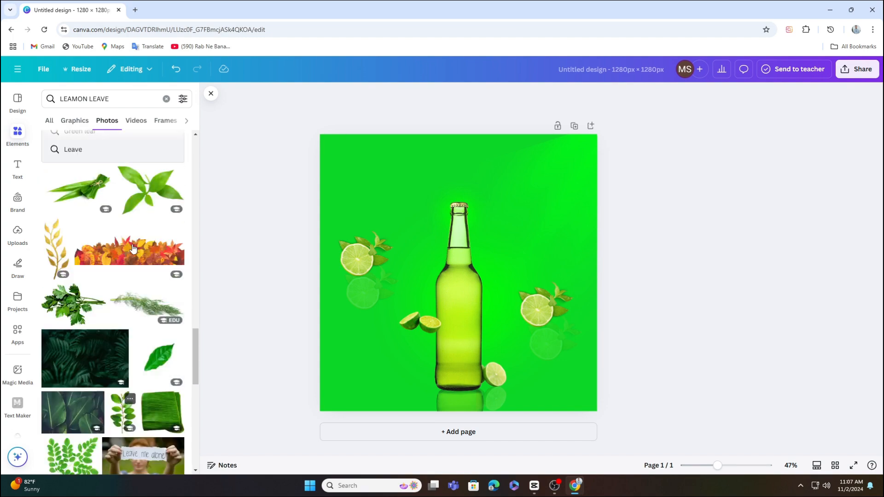
# Step: Search photos for MINT, add the two-leaf mint photo, and place one at the page's lower-left corner and one over the bottle's neck
pyautogui.click(106, 99)
pyautogui.write('MINT')
pyautogui.press('Return')
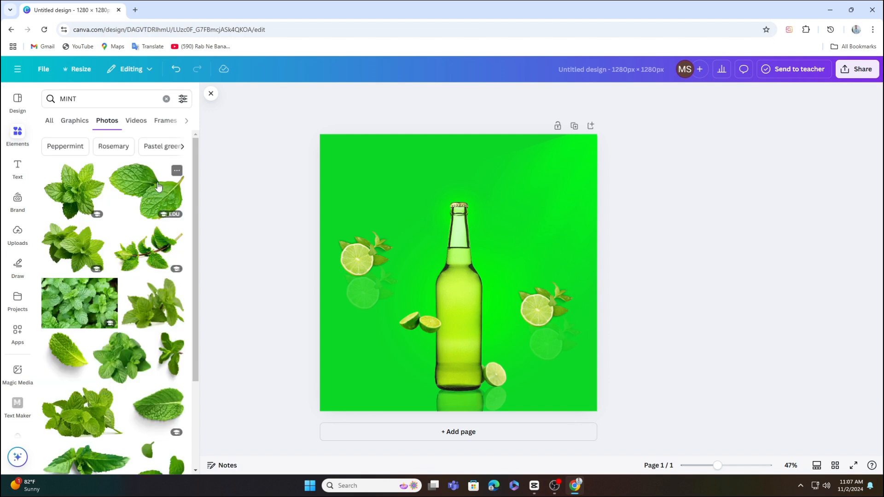
pyautogui.click(158, 187)
pyautogui.moveTo(569, 190); pyautogui.dragTo(446, 198)
# Step: Send the mint leaves at the bottle's neck behind the bottle and position them against the neck's left side
pyautogui.rightClick(463, 216)
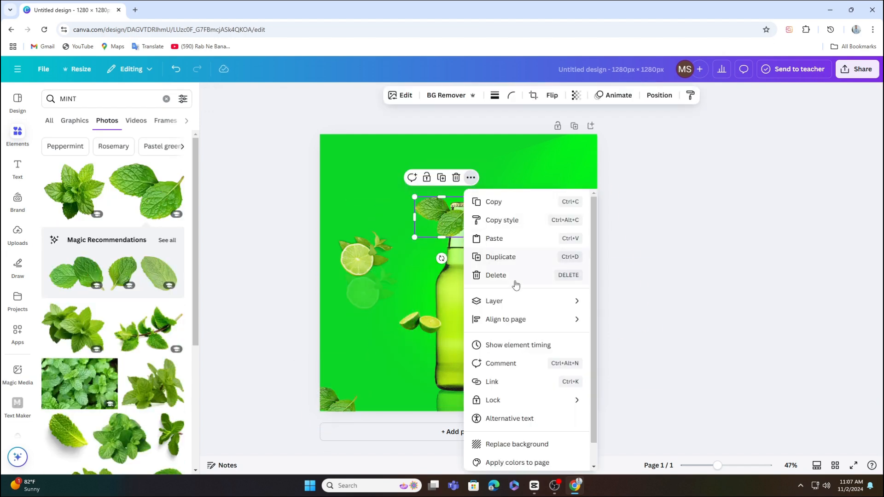
pyautogui.moveTo(523, 300)
pyautogui.click(653, 333)
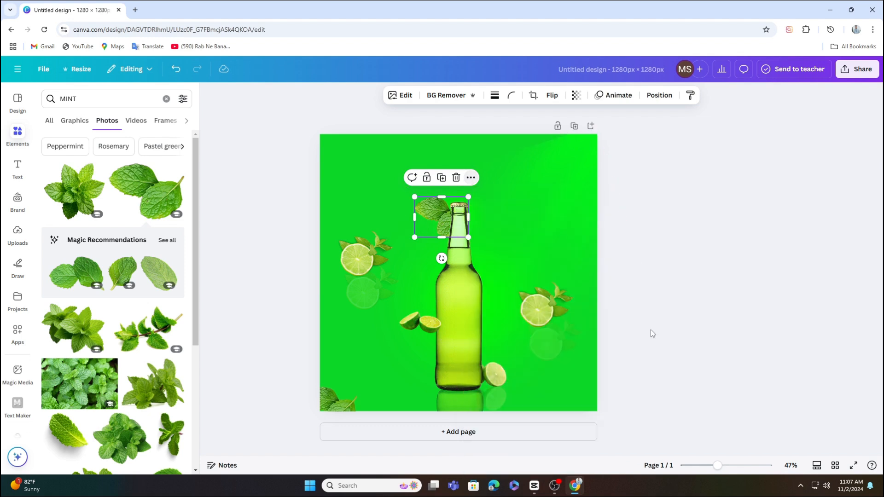
pyautogui.moveTo(428, 210); pyautogui.dragTo(439, 223)
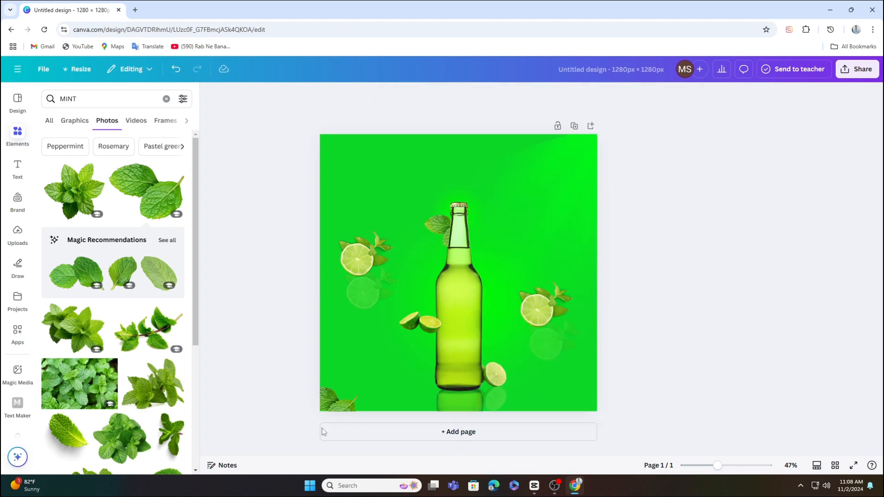
# Step: Place copies of the mint leaves in the page's upper-right corner and at its right edge above the leafy lime
pyautogui.click(340, 405)
pyautogui.moveTo(341, 405); pyautogui.dragTo(565, 160)
pyautogui.moveTo(417, 176); pyautogui.dragTo(582, 240)
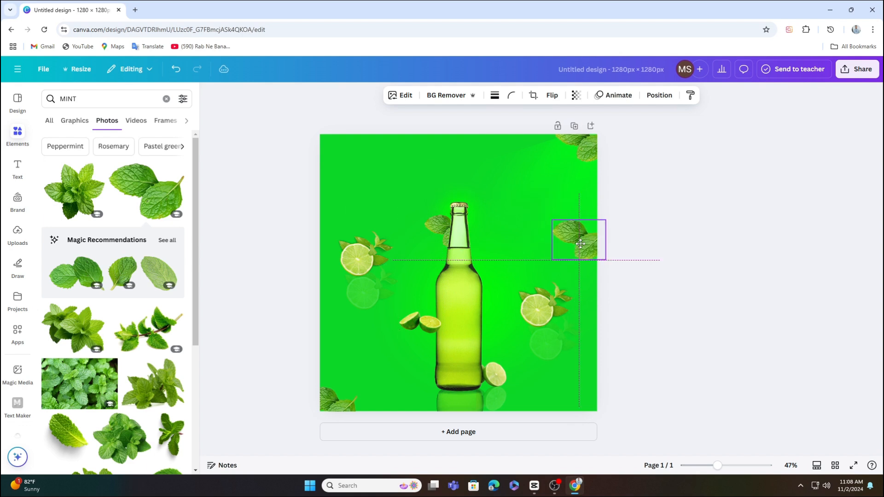
# Step: Search photos for WATER DROP, place the light-blue droplet photo over the bottle, and remove its background
pyautogui.click(118, 98)
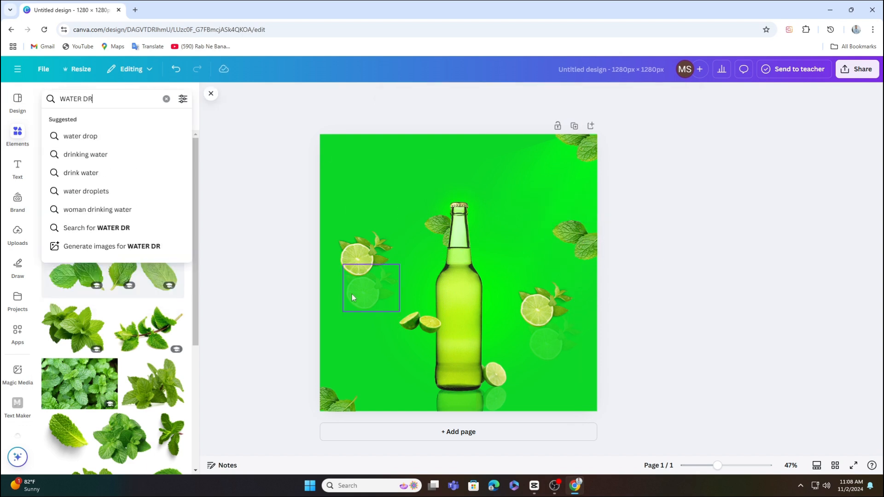
pyautogui.press('Return')
pyautogui.scroll(-5, 111, 258)
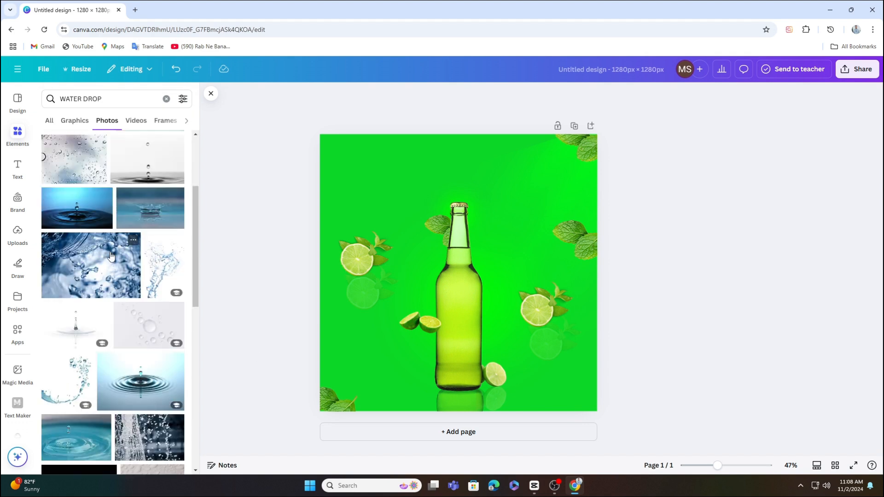
pyautogui.click(88, 322)
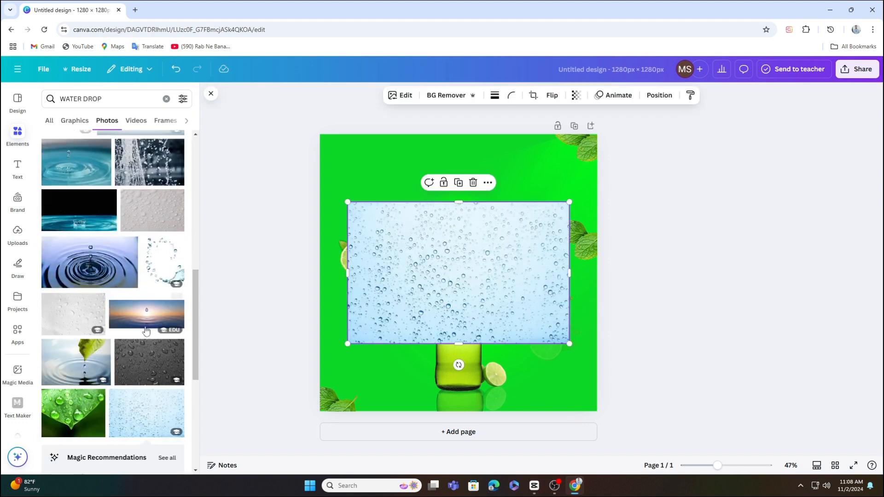
pyautogui.scroll(-3, 112, 276)
pyautogui.moveTo(146, 366); pyautogui.dragTo(458, 262)
# Step: Try recolouring the droplet photo by setting the hue of its main colour to 26
pyautogui.click(398, 95)
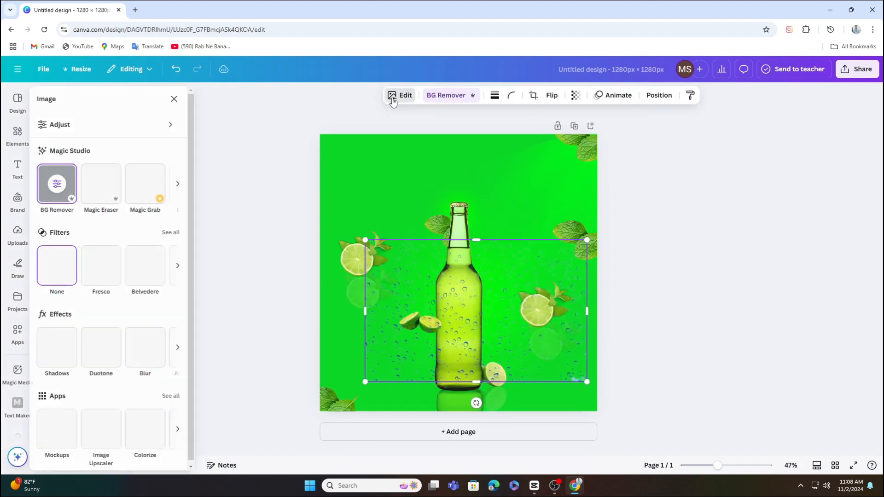
pyautogui.click(60, 125)
pyautogui.scroll(-5, 115, 276)
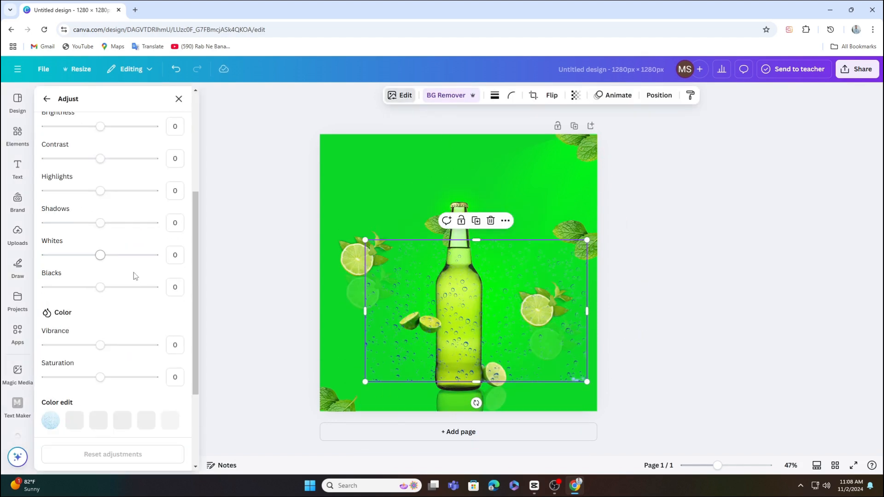
pyautogui.click(74, 291)
pyautogui.moveTo(83, 336); pyautogui.dragTo(114, 336)
pyautogui.scroll(-2, 101, 279)
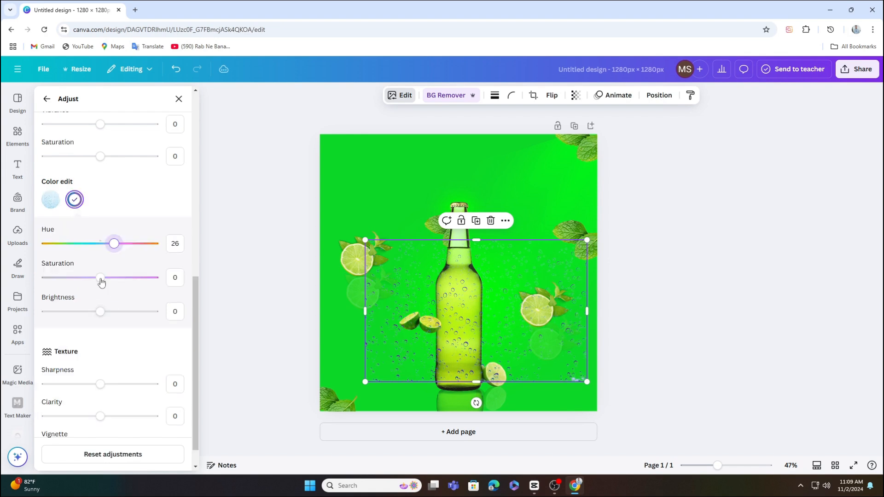
# Step: Try a hue of -16 and a brightness of 86 on the droplets' main colour, then reset the colour edit
pyautogui.click(81, 204)
pyautogui.click(75, 292)
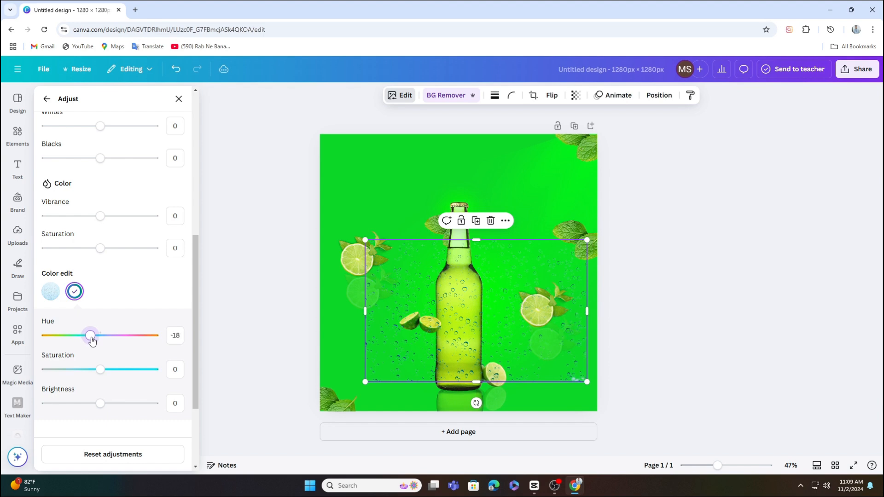
pyautogui.scroll(-3, 93, 338)
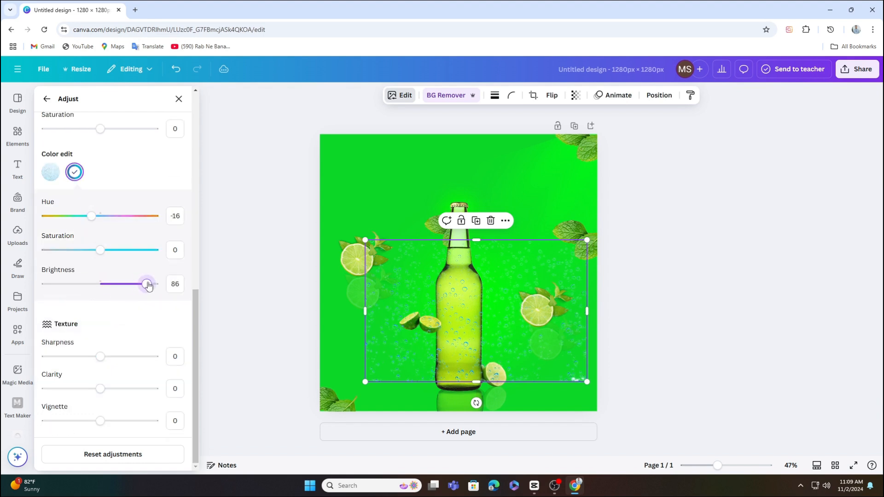
pyautogui.click(79, 186)
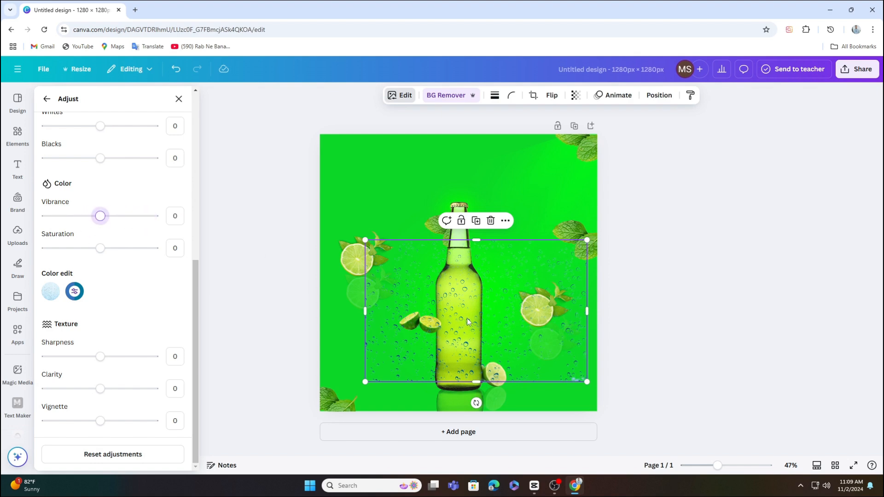
# Step: Rotate the droplet photo upright over the bottle, try hue -62, saturation 61 and brightness 100, and delete the photo
pyautogui.moveTo(467, 322); pyautogui.dragTo(449, 261)
pyautogui.moveTo(458, 342); pyautogui.dragTo(350, 253)
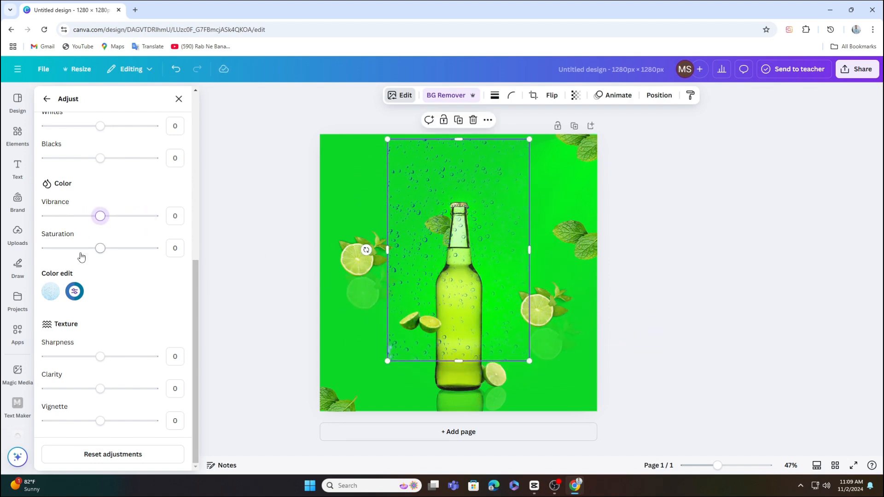
pyautogui.click(77, 290)
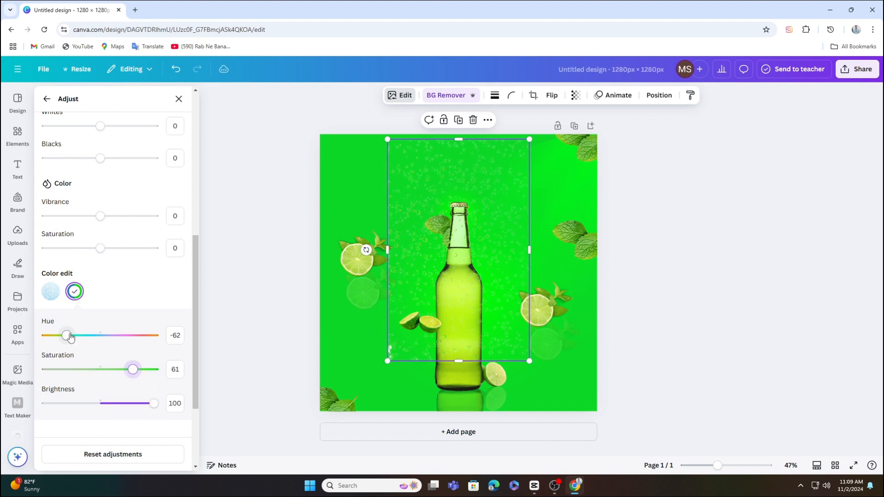
pyautogui.click(472, 119)
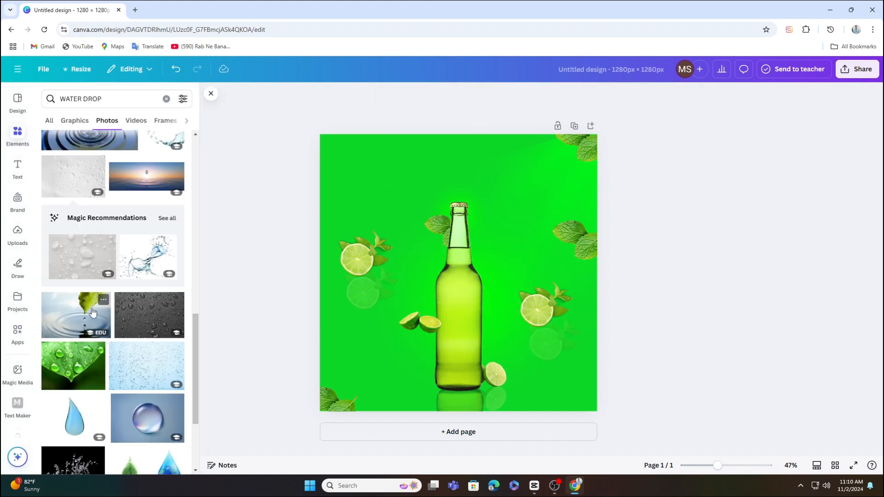
# Step: Look through the water drop photos and search for water droplets instead
pyautogui.scroll(-3, 112, 260)
pyautogui.scroll(6, 115, 263)
pyautogui.scroll(-3, 125, 265)
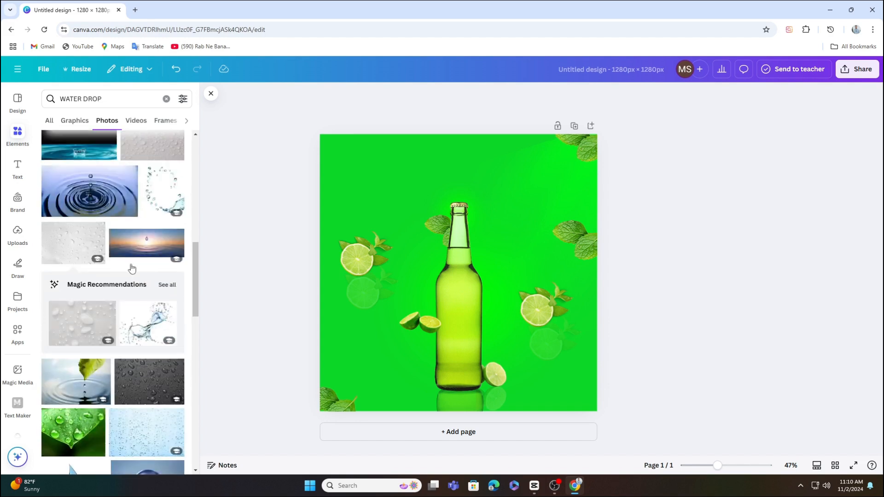
pyautogui.scroll(4, 132, 267)
pyautogui.click(105, 99)
pyautogui.click(104, 152)
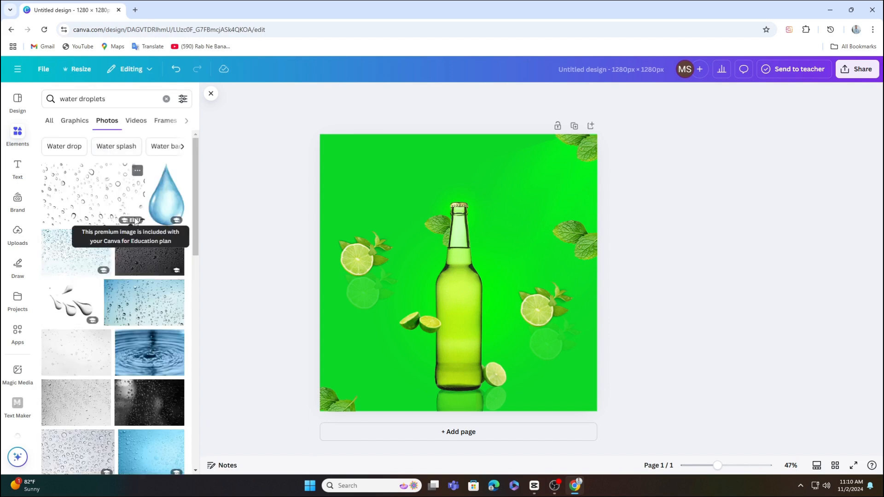
pyautogui.scroll(-1, 136, 223)
pyautogui.scroll(-2, 136, 222)
# Step: Compare the graphics, mixed results and photos for water droplets to find a droplet texture for the bottle
pyautogui.click(75, 120)
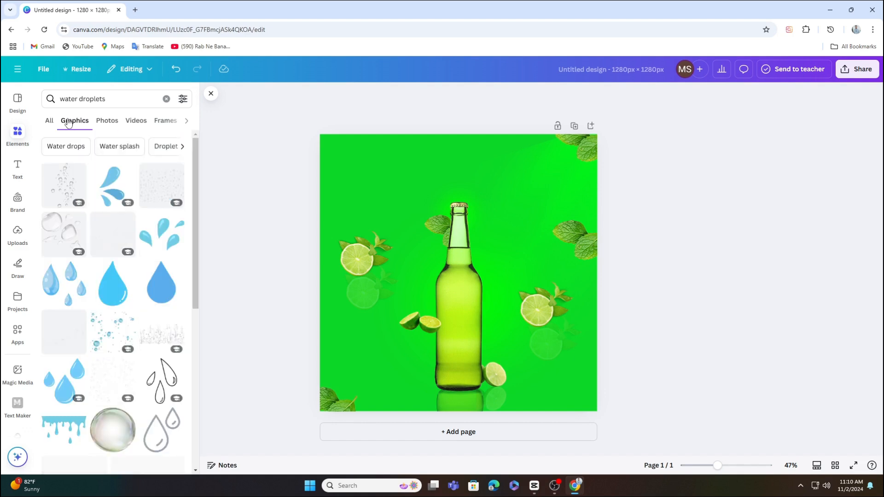
pyautogui.scroll(-4, 107, 166)
pyautogui.click(107, 120)
pyautogui.click(49, 120)
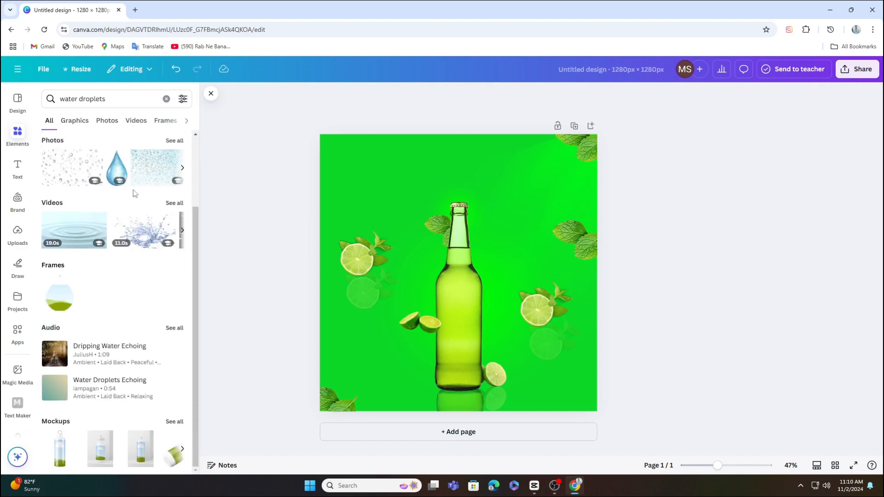
pyautogui.click(174, 169)
pyautogui.scroll(-5, 162, 239)
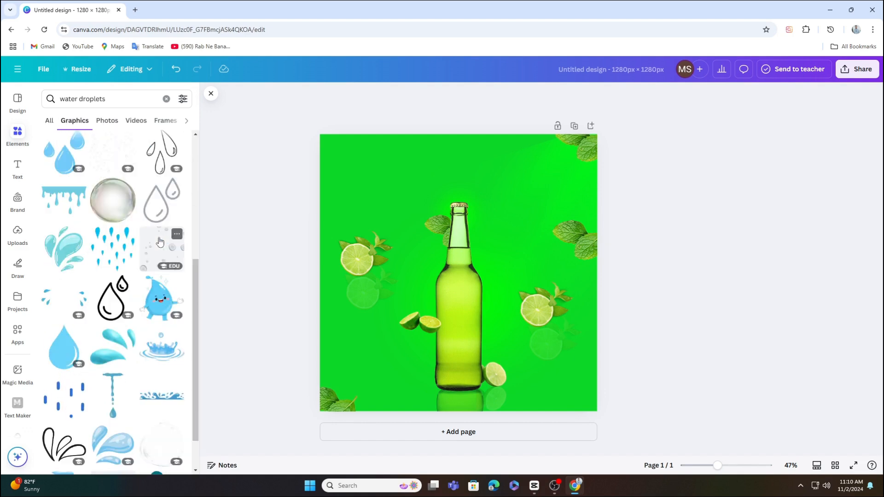
pyautogui.scroll(-10, 160, 241)
pyautogui.scroll(3, 161, 226)
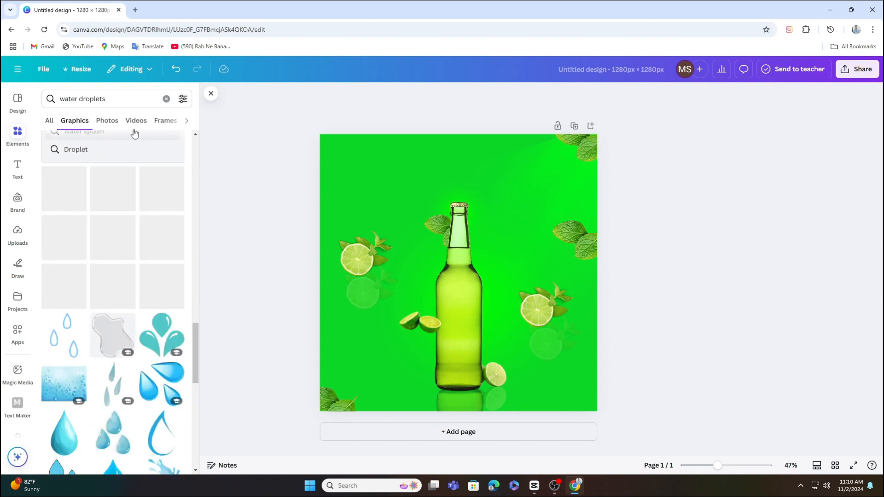
pyautogui.click(106, 120)
pyautogui.scroll(-3, 155, 221)
pyautogui.scroll(3, 155, 220)
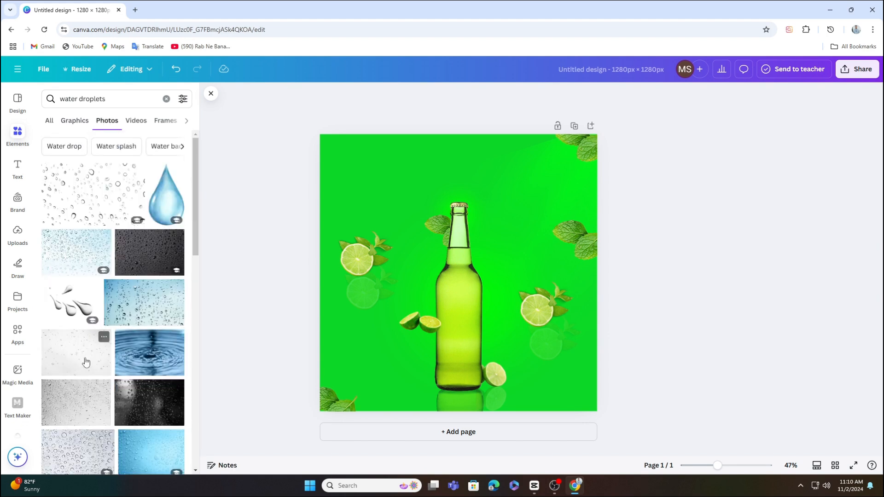
# Step: Add the light-blue water droplets photo over the bottle and remove its background
pyautogui.click(100, 197)
pyautogui.click(445, 94)
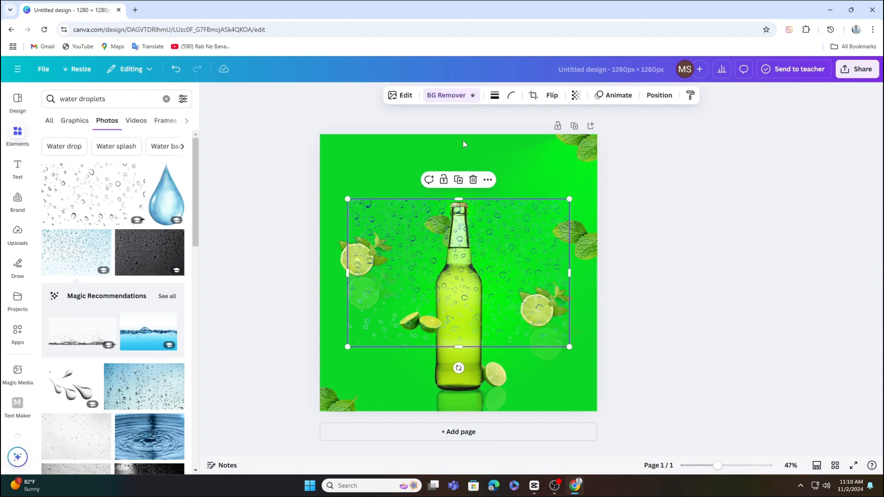
# Step: Apply the Classic duotone effect to the water droplets photo over the bottle
pyautogui.click(403, 96)
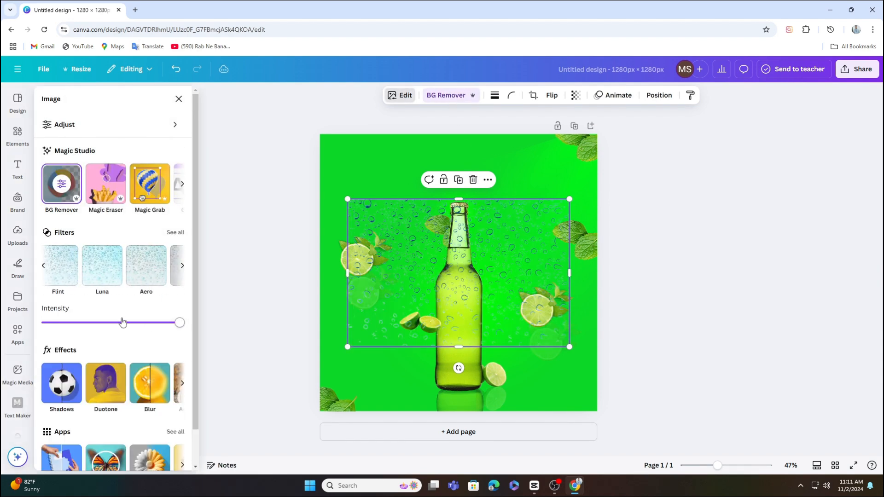
pyautogui.click(105, 382)
pyautogui.scroll(-4, 138, 299)
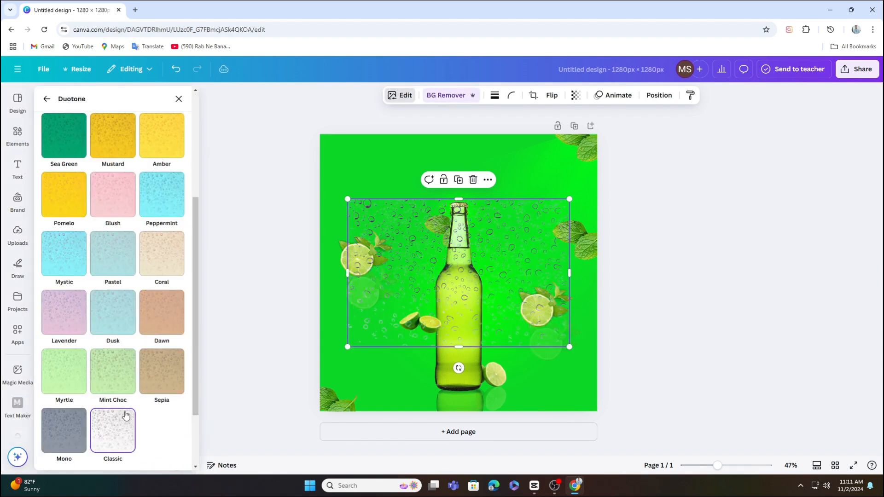
pyautogui.scroll(-2, 85, 153)
pyautogui.click(176, 394)
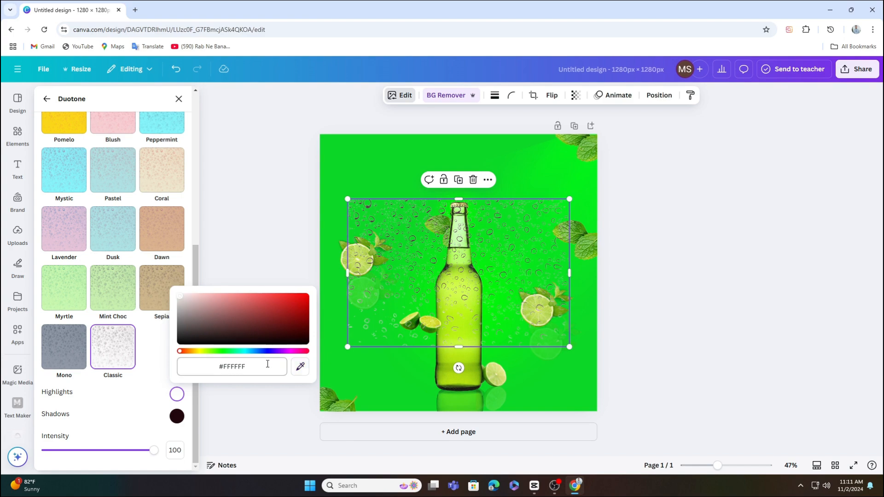
pyautogui.click(178, 396)
pyautogui.click(385, 276)
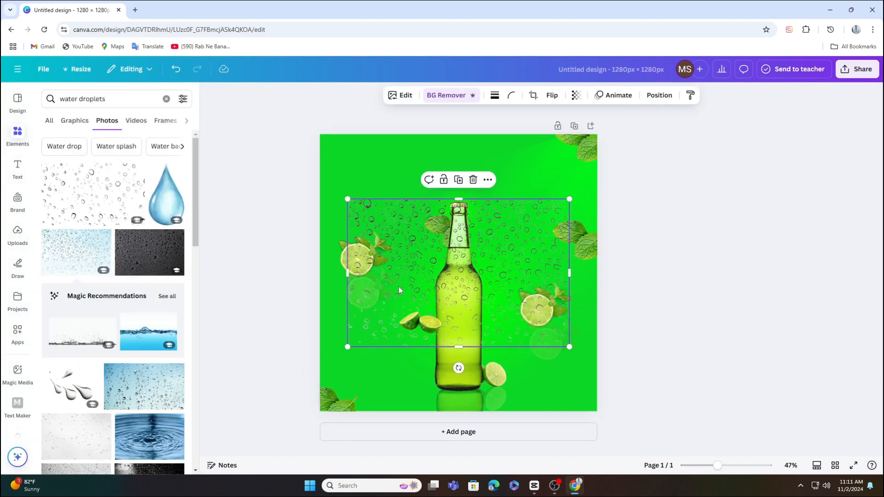
# Step: Recolor the droplets' duotone with pale cyan highlights and near-white shadows
pyautogui.click(399, 95)
pyautogui.scroll(-1, 112, 350)
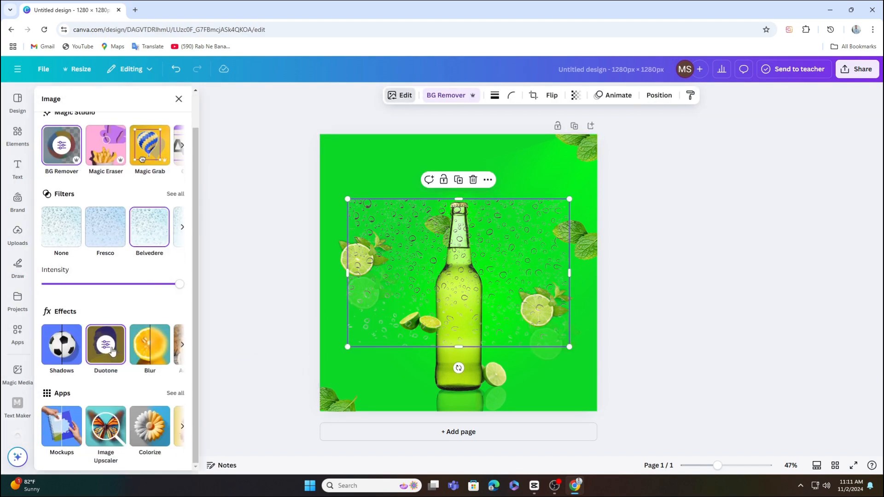
pyautogui.click(112, 351)
pyautogui.click(176, 394)
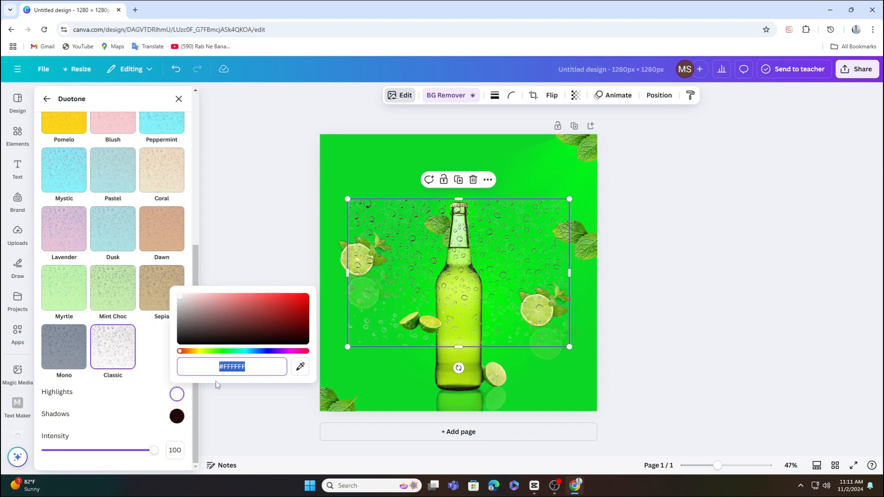
pyautogui.click(245, 352)
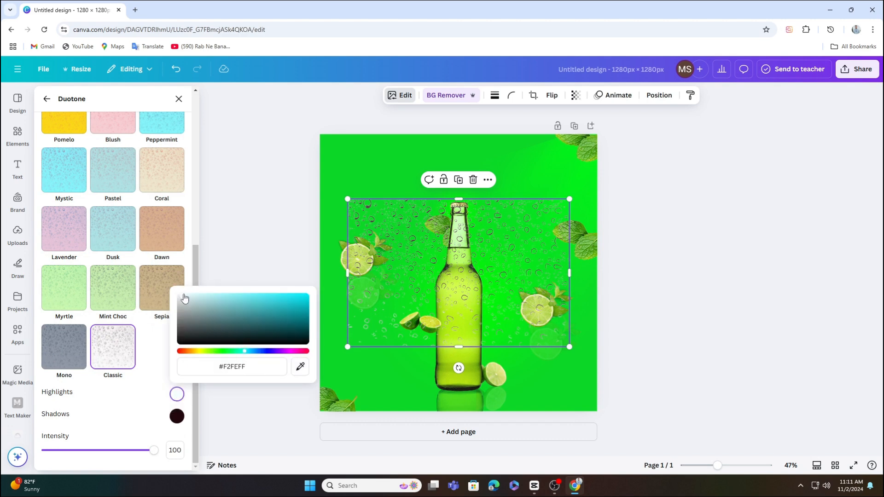
pyautogui.click(176, 416)
pyautogui.click(182, 320)
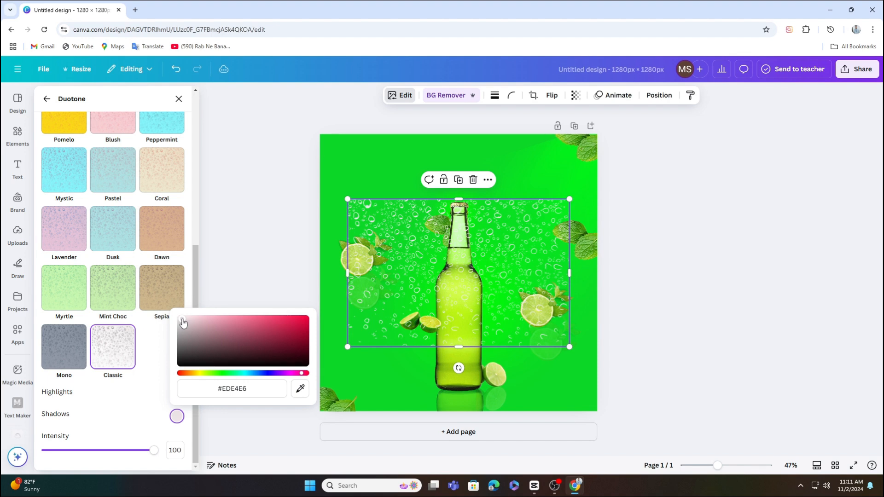
# Step: Rotate the droplets photo to 90° and shrink it to fit over the bottle's body
pyautogui.moveTo(459, 368); pyautogui.dragTo(317, 272)
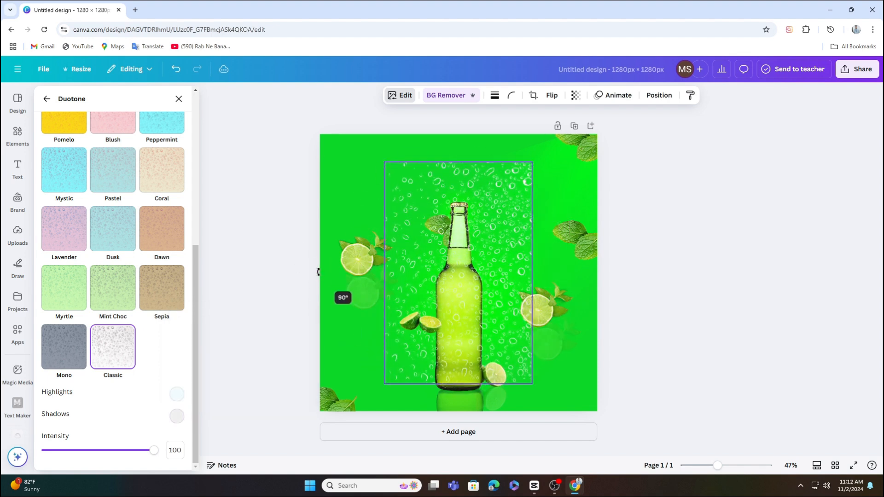
pyautogui.moveTo(532, 162); pyautogui.dragTo(452, 315)
pyautogui.moveTo(422, 352); pyautogui.dragTo(441, 347)
pyautogui.moveTo(461, 305); pyautogui.dragTo(463, 273)
pyautogui.moveTo(474, 309); pyautogui.dragTo(447, 302)
pyautogui.moveTo(458, 356); pyautogui.dragTo(463, 320)
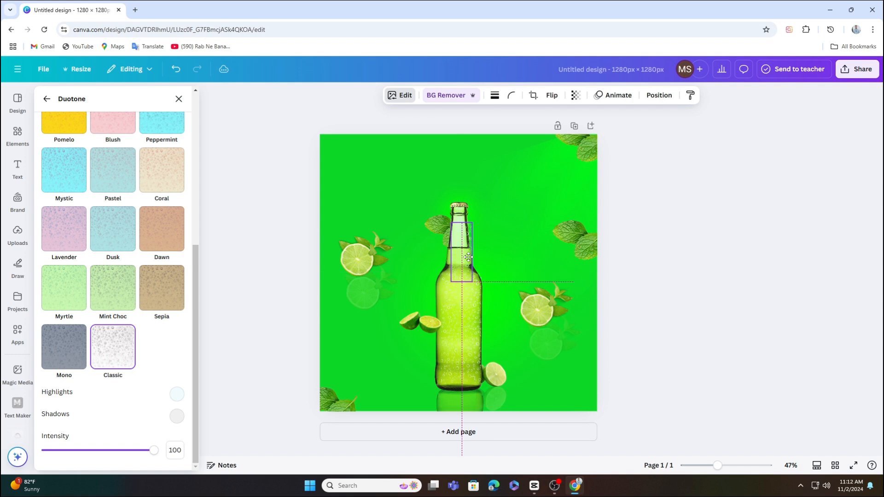
# Step: Place small duplicates of the droplets over the bottle's neck, shoulder, left side and base
pyautogui.moveTo(469, 258); pyautogui.dragTo(461, 259)
pyautogui.click(461, 201)
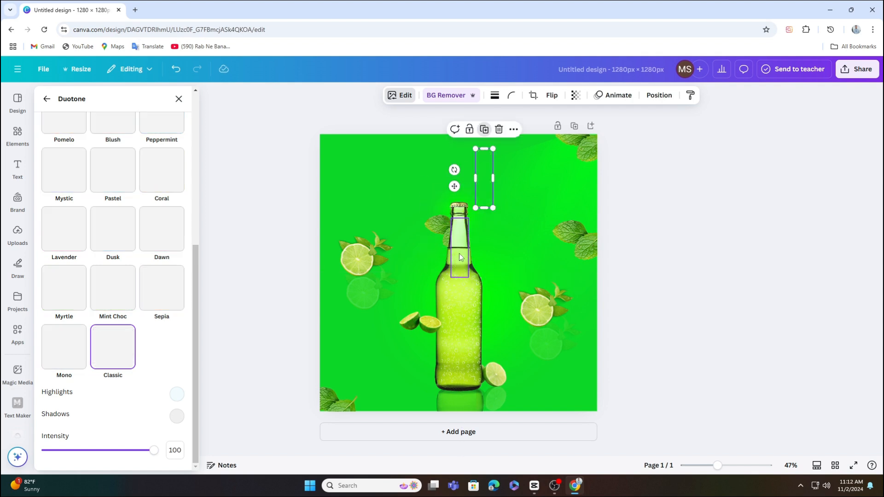
pyautogui.moveTo(482, 173); pyautogui.dragTo(467, 283)
pyautogui.click(468, 240)
pyautogui.moveTo(476, 328); pyautogui.dragTo(446, 337)
pyautogui.click(446, 260)
pyautogui.click(446, 298)
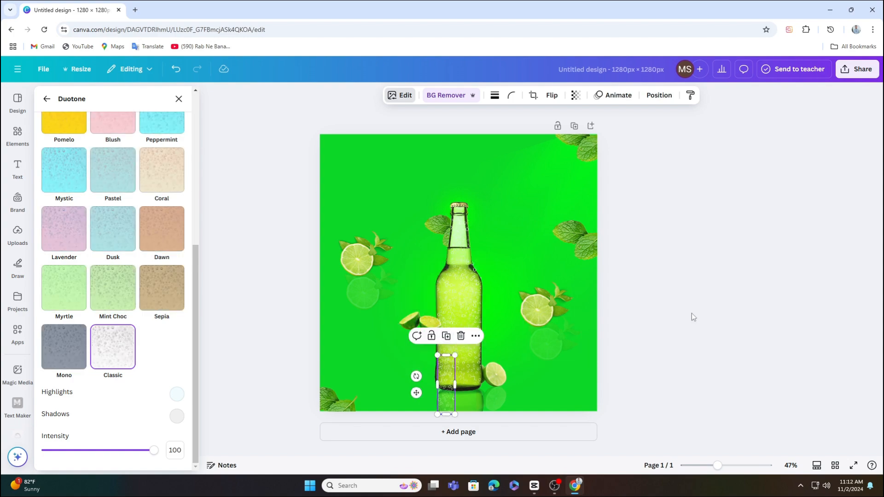
# Step: Look through the water droplets photos, then search for water drop and examine those photos for further water elements
pyautogui.click(17, 136)
pyautogui.scroll(-15, 83, 272)
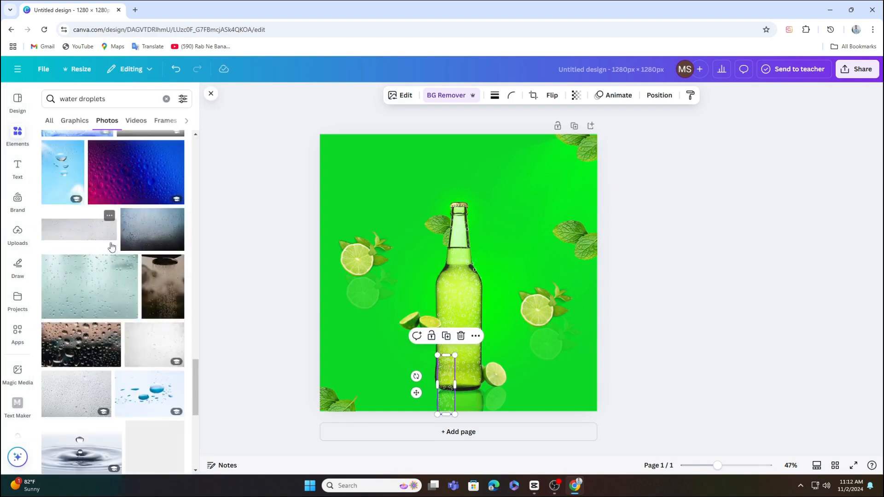
pyautogui.scroll(-5, 117, 242)
pyautogui.scroll(3, 134, 252)
pyautogui.click(118, 99)
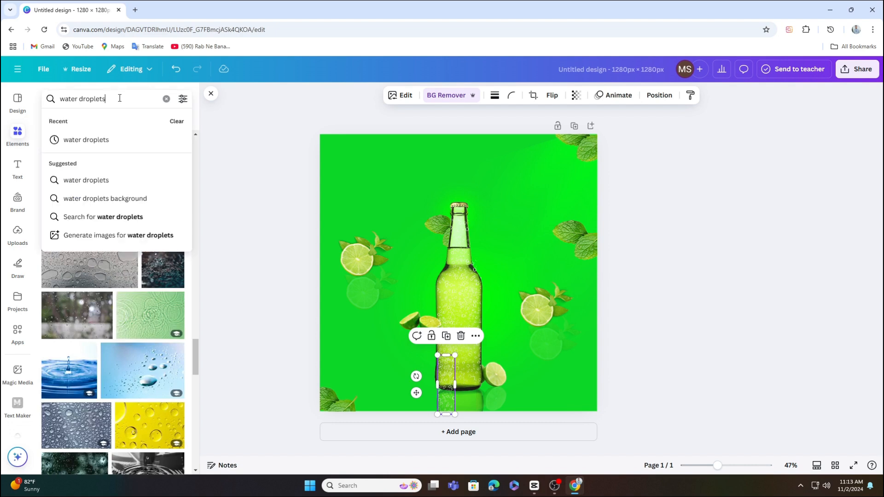
pyautogui.moveTo(119, 98); pyautogui.dragTo(96, 102)
pyautogui.press('BackSpace')
pyautogui.press('Return')
pyautogui.scroll(-5, 123, 266)
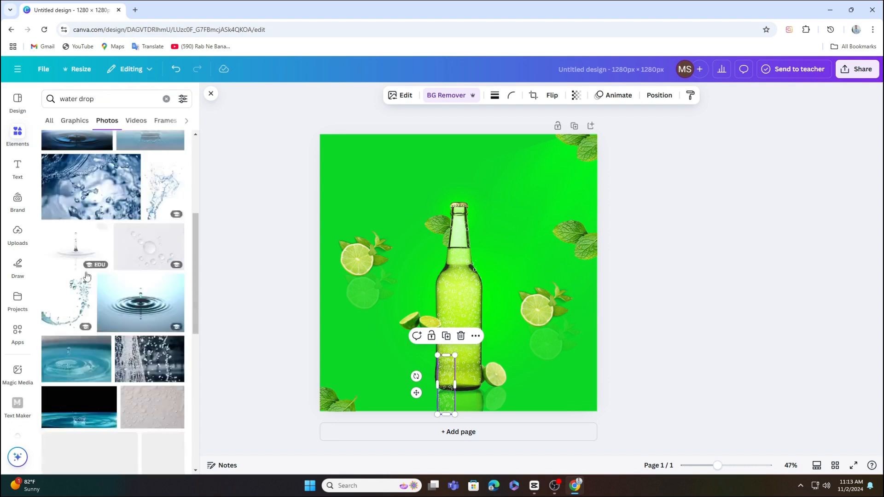
pyautogui.scroll(-10, 140, 198)
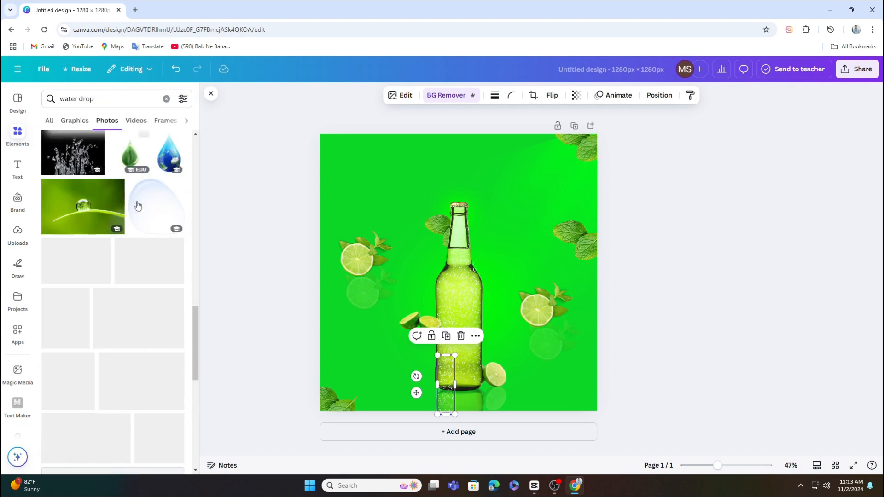
pyautogui.scroll(-5, 137, 206)
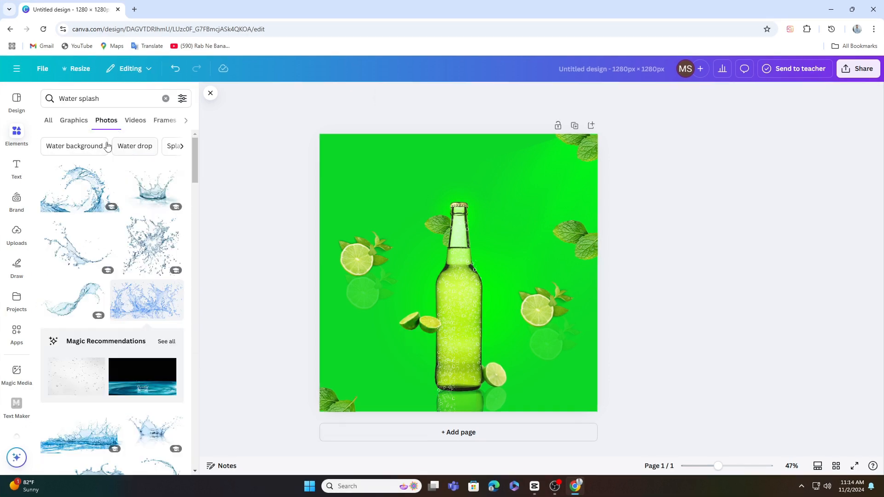
# Step: Add the curved blue water splash graphic, shrink it and position it around the bottle
pyautogui.click(74, 120)
pyautogui.click(161, 185)
pyautogui.moveTo(496, 338); pyautogui.dragTo(488, 362)
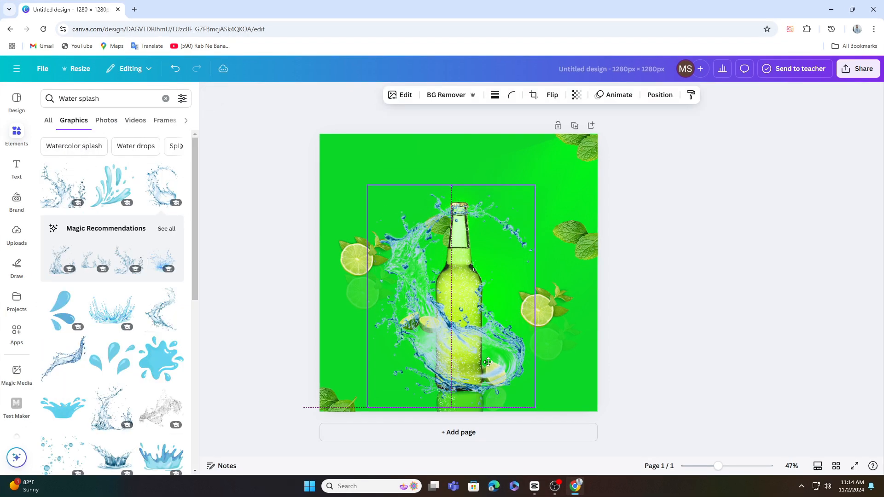
pyautogui.moveTo(367, 185); pyautogui.dragTo(391, 217)
pyautogui.moveTo(473, 346); pyautogui.dragTo(464, 336)
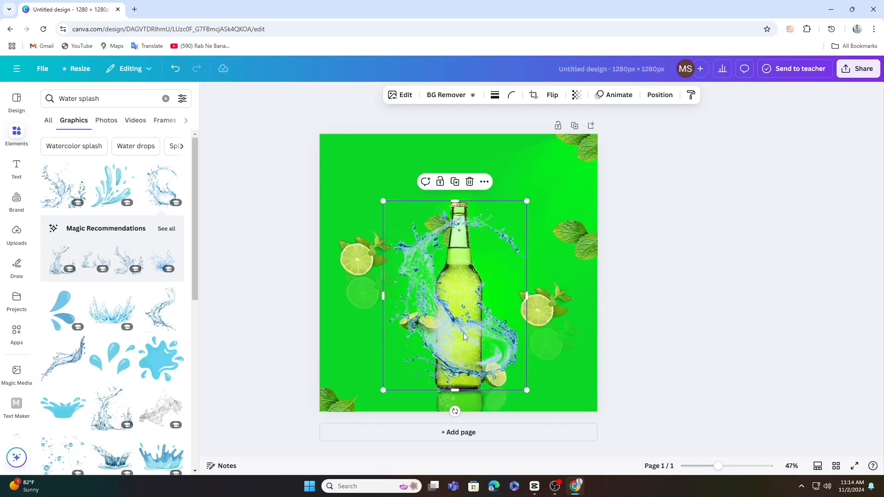
# Step: Move the water splash layer down the layer order so it sits behind the bottle
pyautogui.click(484, 181)
pyautogui.scroll(-3, 150, 313)
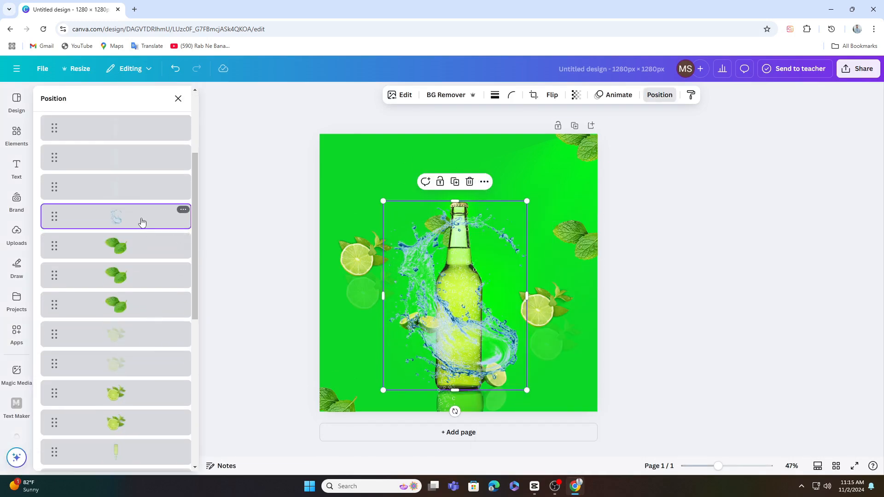
pyautogui.moveTo(142, 221); pyautogui.dragTo(158, 434)
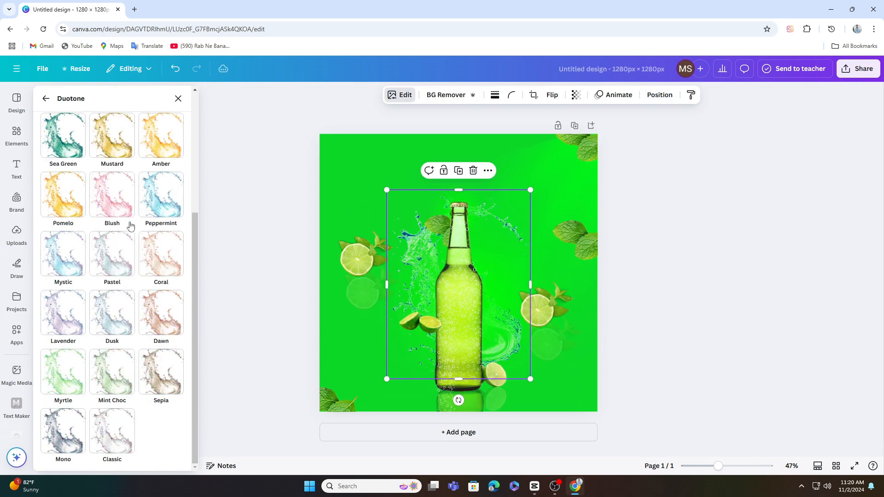
# Step: Apply the Custom duotone to the water splash and set its highlights to #FFFFFF
pyautogui.scroll(5, 111, 230)
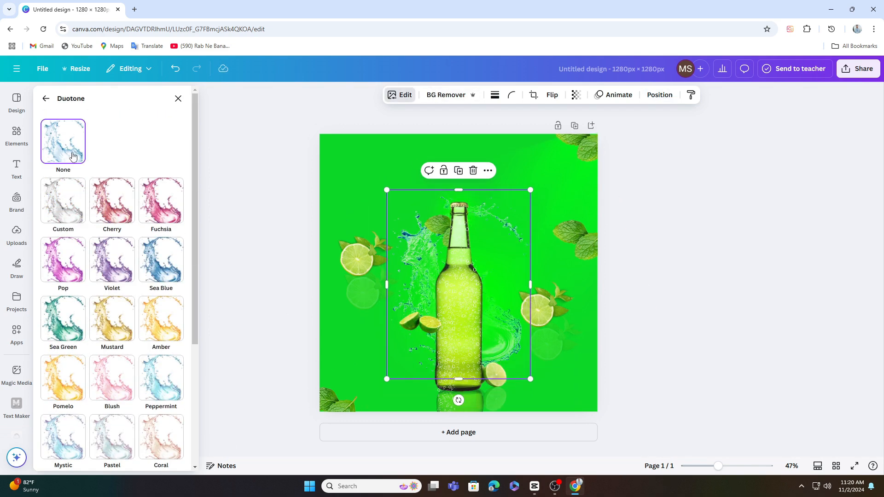
pyautogui.click(76, 217)
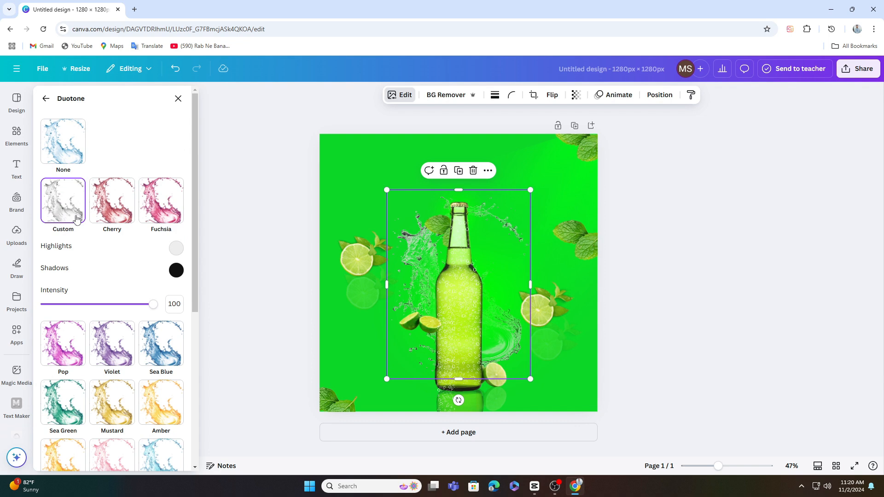
pyautogui.click(175, 253)
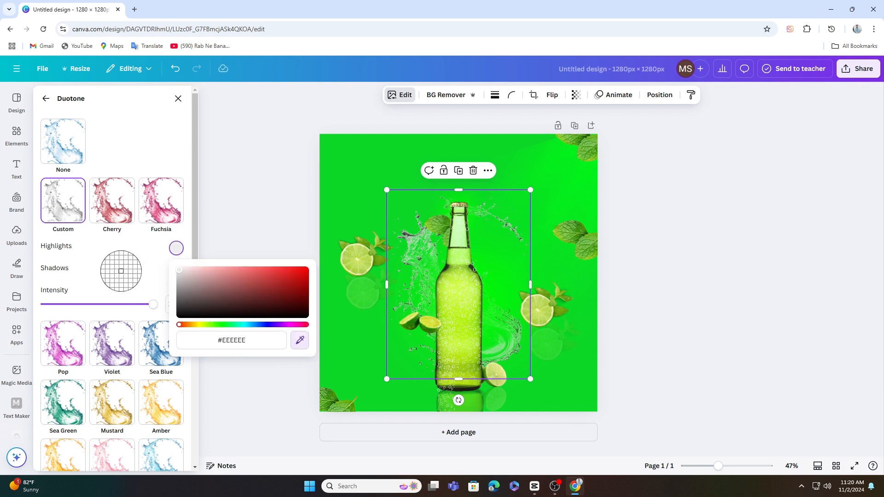
pyautogui.click(121, 271)
pyautogui.click(177, 249)
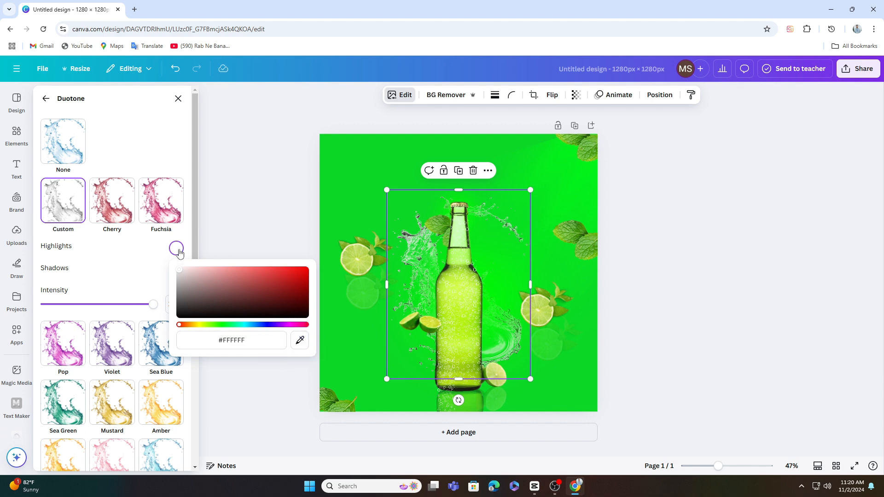
pyautogui.click(177, 249)
# Step: Set the water splash's duotone shadows to white by sampling the color from the screen
pyautogui.click(176, 271)
pyautogui.click(300, 362)
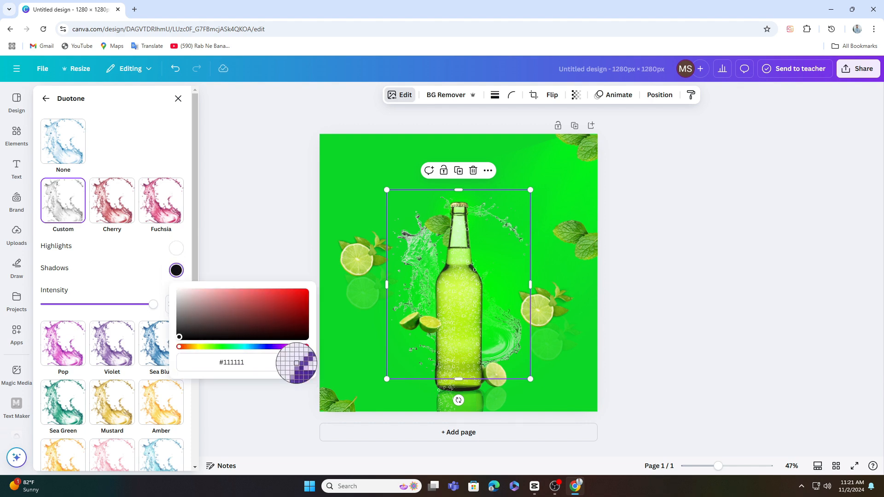
pyautogui.click(261, 364)
pyautogui.click(549, 300)
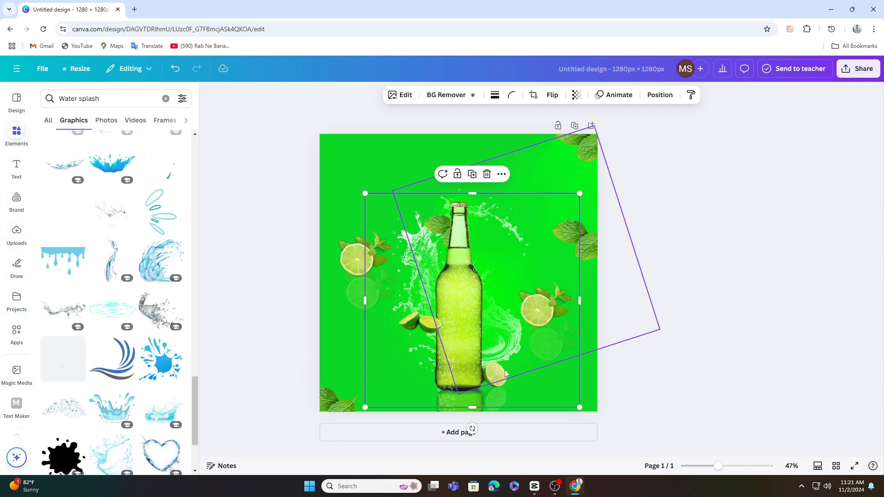
# Step: Set the transparency of the tilted light-ray element to 54
pyautogui.click(530, 184)
pyautogui.click(576, 94)
pyautogui.click(566, 132)
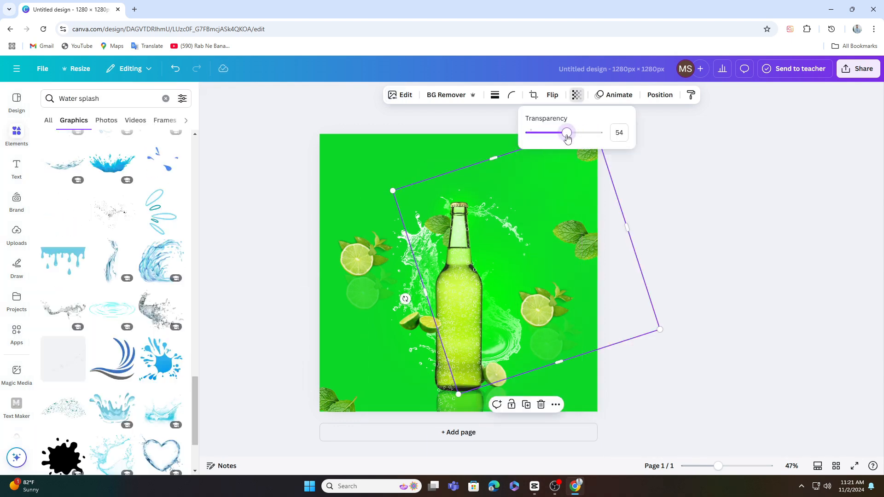
pyautogui.click(268, 224)
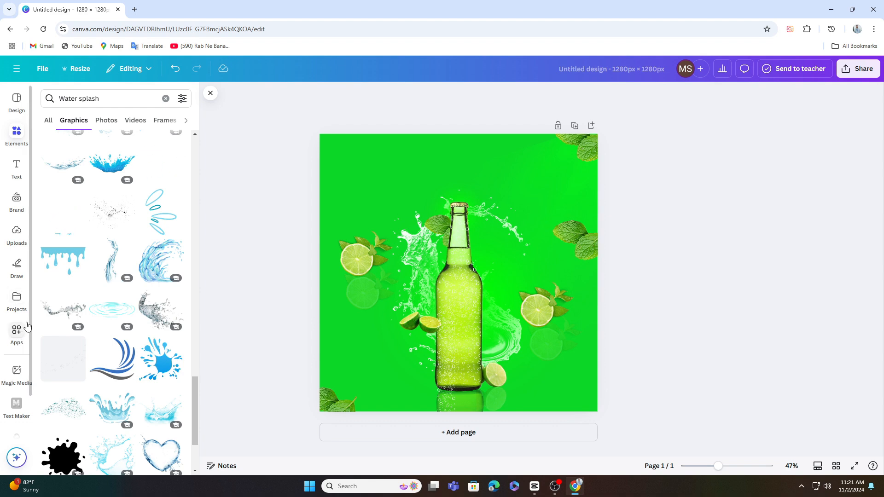
pyautogui.scroll(-2, 189, 299)
pyautogui.click(209, 92)
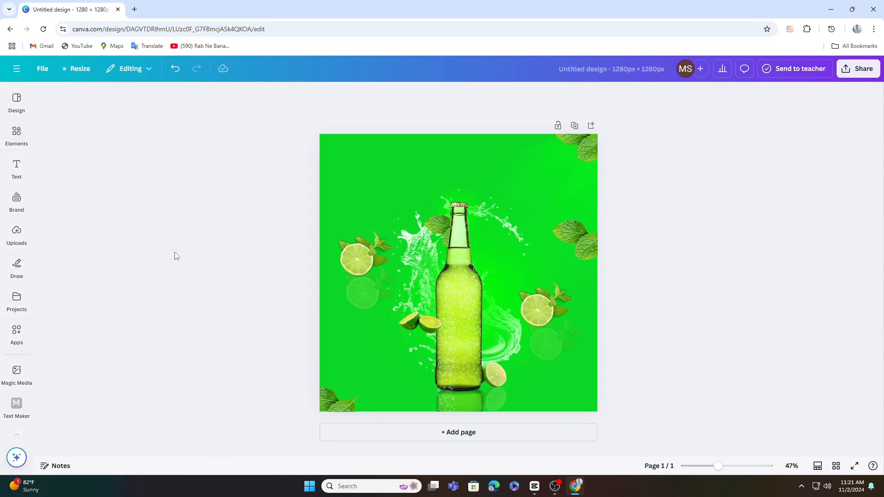
# Step: Select the splash layer behind the bottle, shift it slightly down and tilt it clockwise
pyautogui.click(529, 184)
pyautogui.click(576, 95)
pyautogui.scroll(-4, 184, 391)
pyautogui.scroll(-5, 197, 410)
pyautogui.click(149, 413)
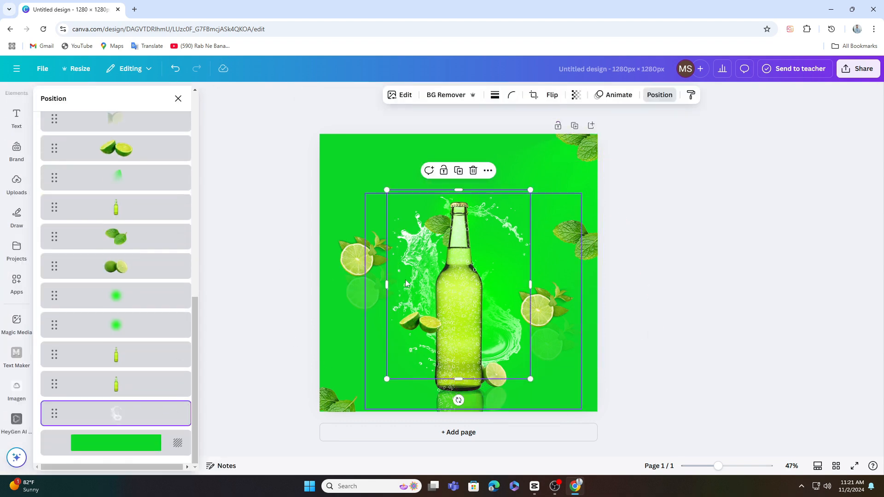
pyautogui.moveTo(405, 280); pyautogui.dragTo(413, 296)
pyautogui.moveTo(465, 415); pyautogui.dragTo(422, 409)
# Step: Reselect the tilted splash, shrink it slightly and fine-tune its position around the bottle
pyautogui.click(463, 305)
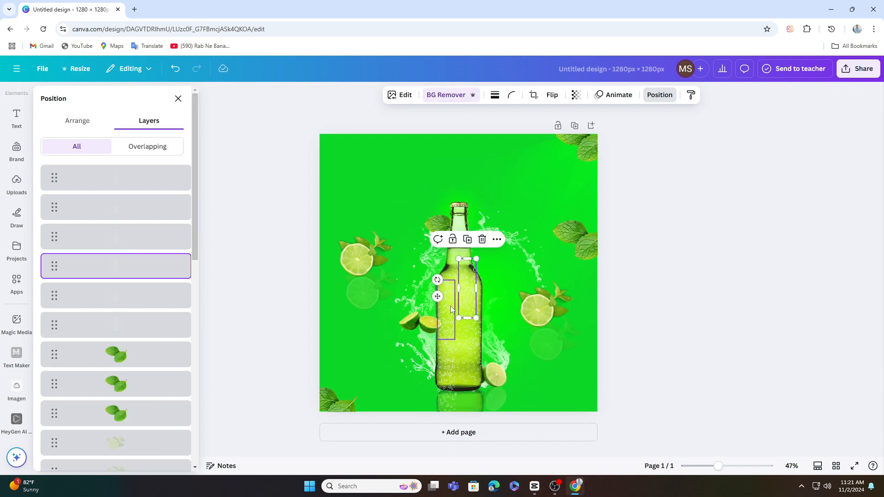
pyautogui.moveTo(401, 270)
pyautogui.mouseDown()
pyautogui.moveTo(401, 260)
pyautogui.moveTo(400, 271)
pyautogui.mouseUp()
pyautogui.scroll(-2, 159, 433)
pyautogui.click(159, 412)
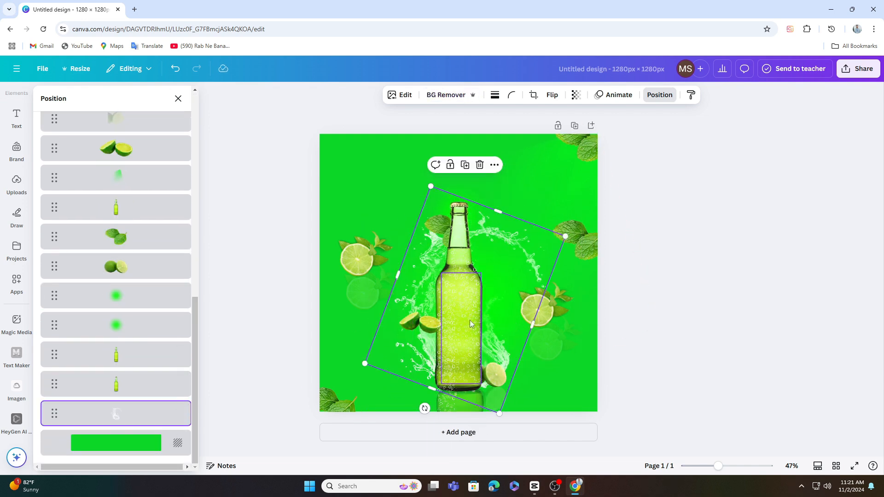
pyautogui.moveTo(508, 297); pyautogui.dragTo(509, 291)
pyautogui.moveTo(500, 407)
pyautogui.mouseDown()
pyautogui.moveTo(493, 389)
pyautogui.moveTo(497, 399)
pyautogui.mouseUp()
pyautogui.moveTo(494, 269); pyautogui.dragTo(494, 276)
pyautogui.click(16, 181)
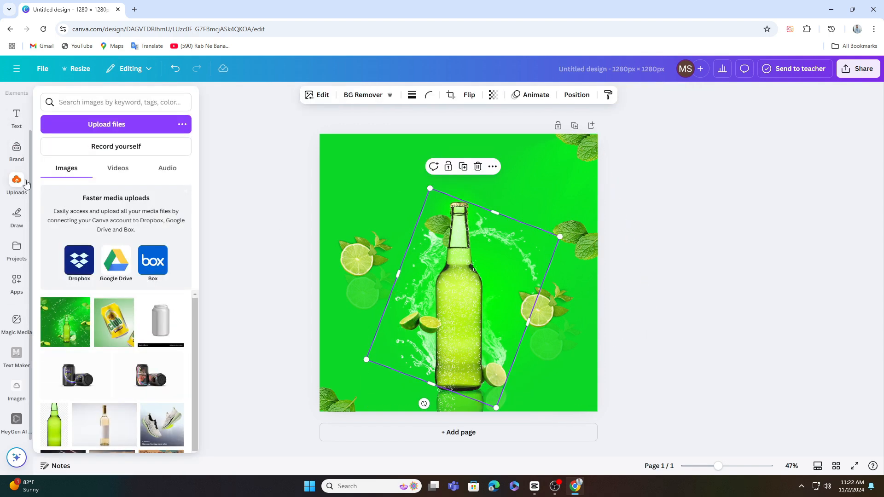
pyautogui.click(207, 152)
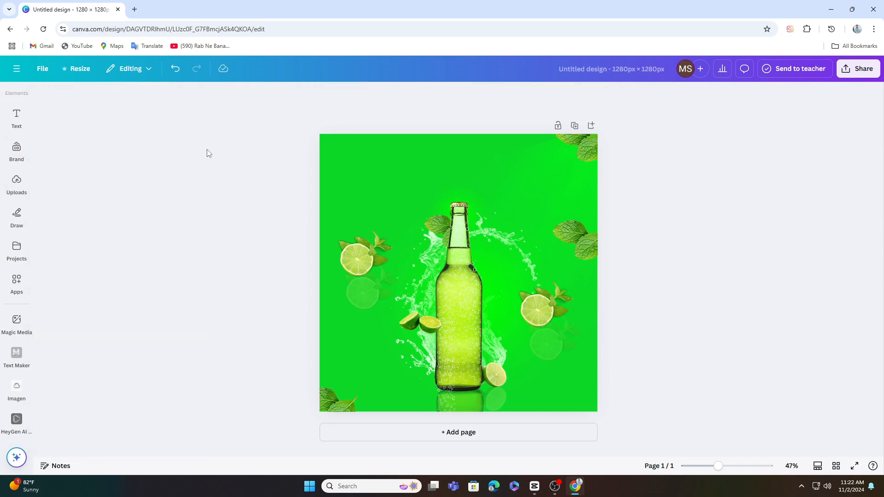
# Step: Search the elements library for WATER DROP and browse the matching photos
pyautogui.click(494, 258)
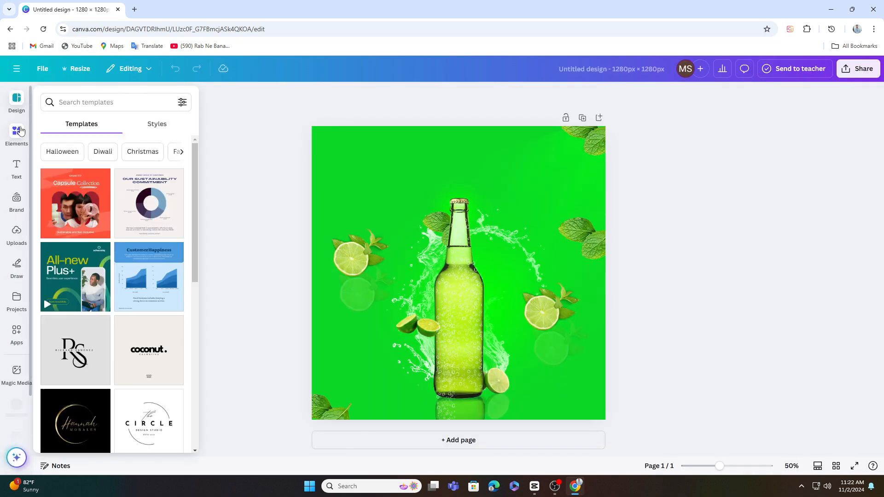
pyautogui.click(87, 97)
pyautogui.write('WATER ')
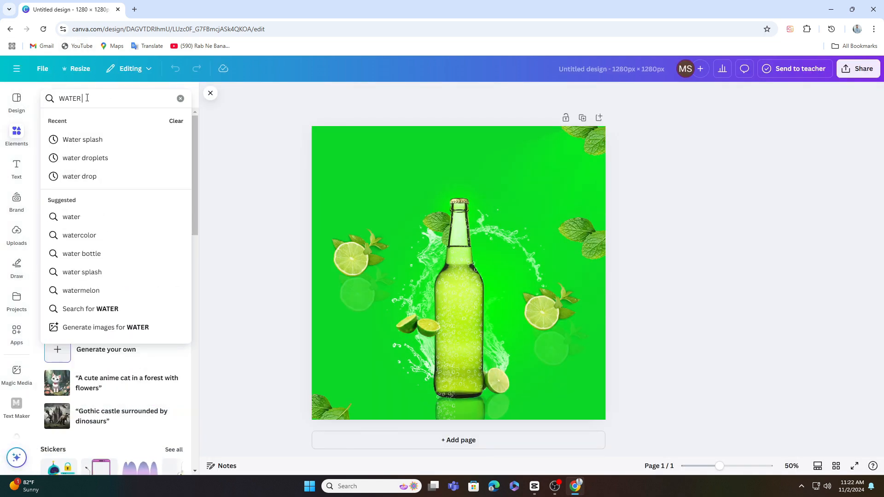
pyautogui.write('DROP')
pyautogui.press('Return')
pyautogui.scroll(-3, 148, 223)
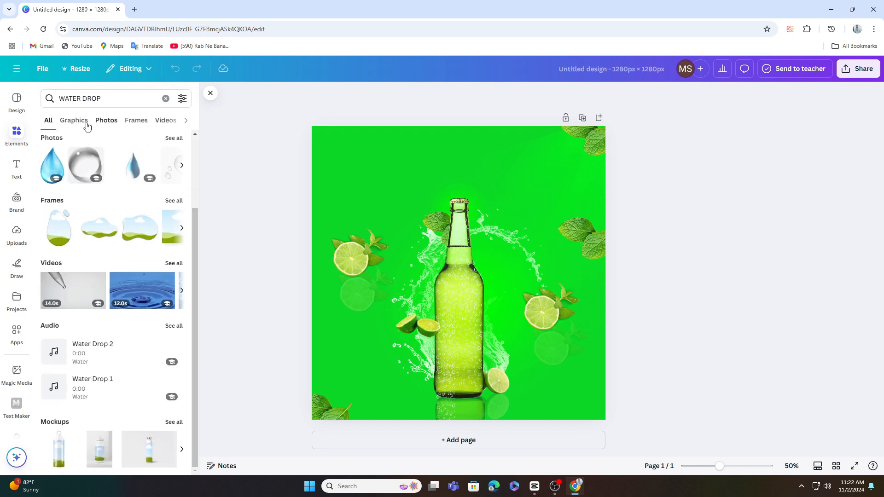
pyautogui.click(106, 120)
pyautogui.scroll(-1, 130, 265)
pyautogui.scroll(-5, 130, 265)
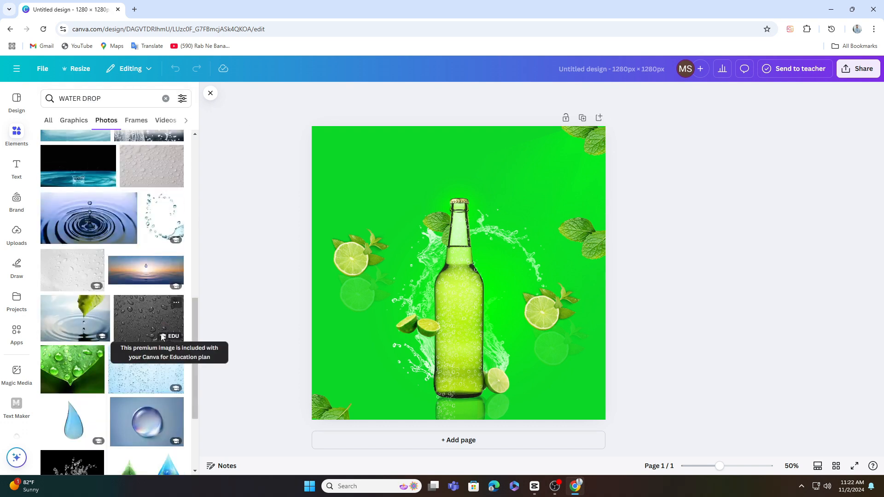
# Step: Add the light-blue water-droplet photo to the page and delete the grey droplet photo inserted before it
pyautogui.click(152, 322)
pyautogui.scroll(-5, 148, 231)
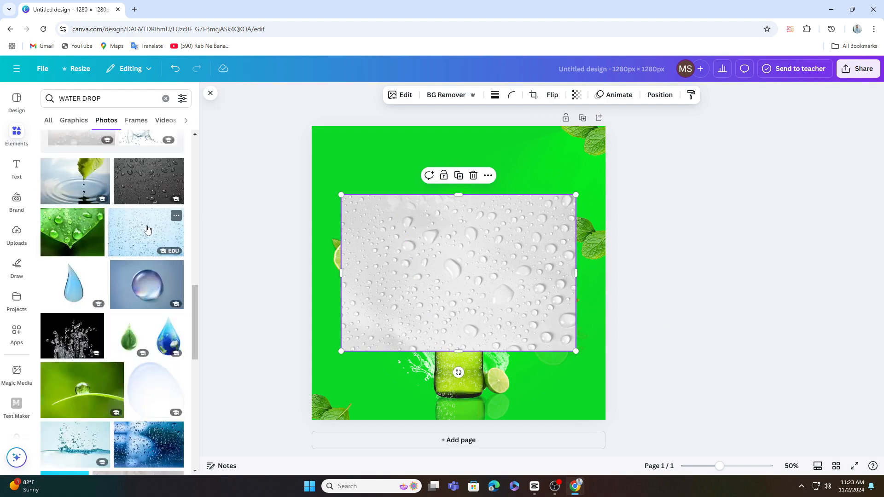
pyautogui.click(148, 232)
pyautogui.moveTo(453, 276); pyautogui.dragTo(462, 355)
pyautogui.click(450, 218)
pyautogui.click(473, 176)
# Step: Remove the droplet photo's background, enlarge the photo and rotate it about a quarter turn into portrait orientation
pyautogui.moveTo(559, 355); pyautogui.dragTo(525, 207)
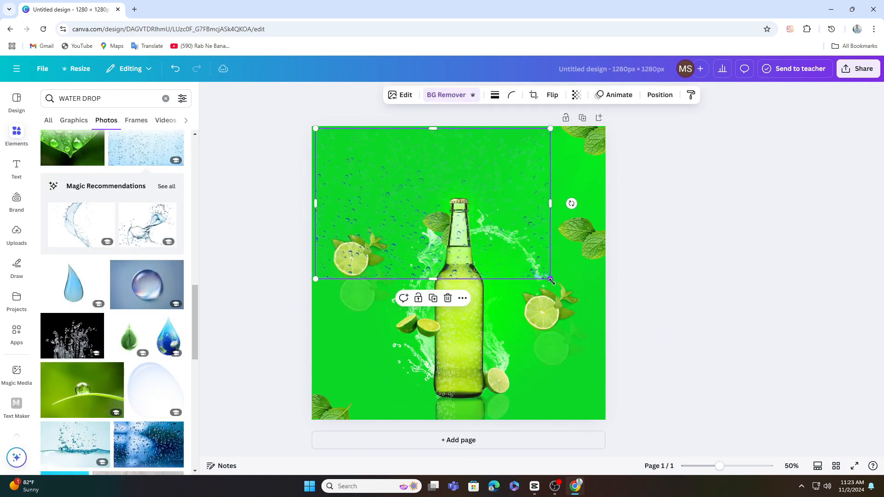
pyautogui.moveTo(550, 279); pyautogui.dragTo(588, 332)
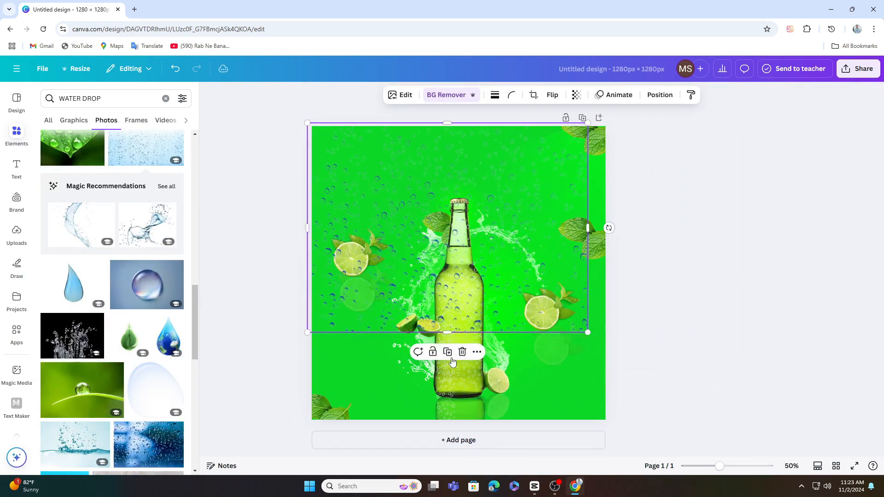
pyautogui.moveTo(608, 228); pyautogui.dragTo(444, 413)
pyautogui.moveTo(449, 239); pyautogui.dragTo(410, 275)
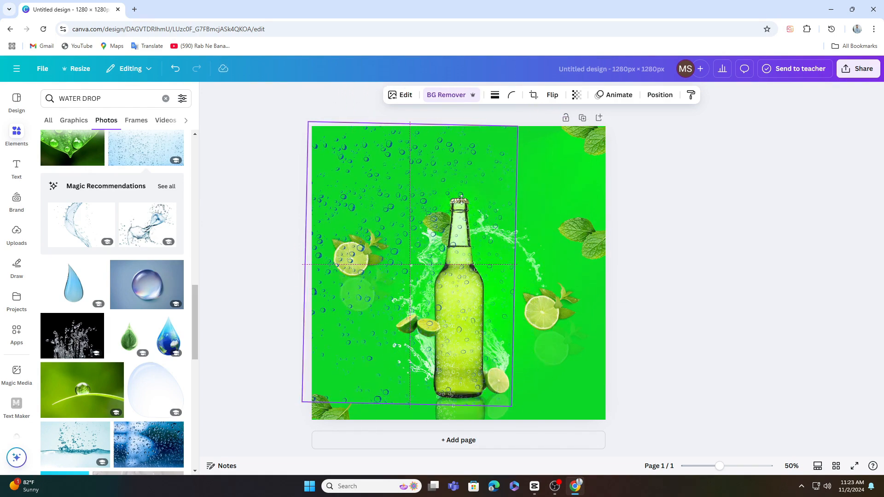
# Step: Straighten the portrait droplet layer at the page's upper-left corner and enlarge it to cover the whole page
pyautogui.moveTo(278, 261); pyautogui.dragTo(279, 264)
pyautogui.moveTo(487, 364); pyautogui.dragTo(484, 337)
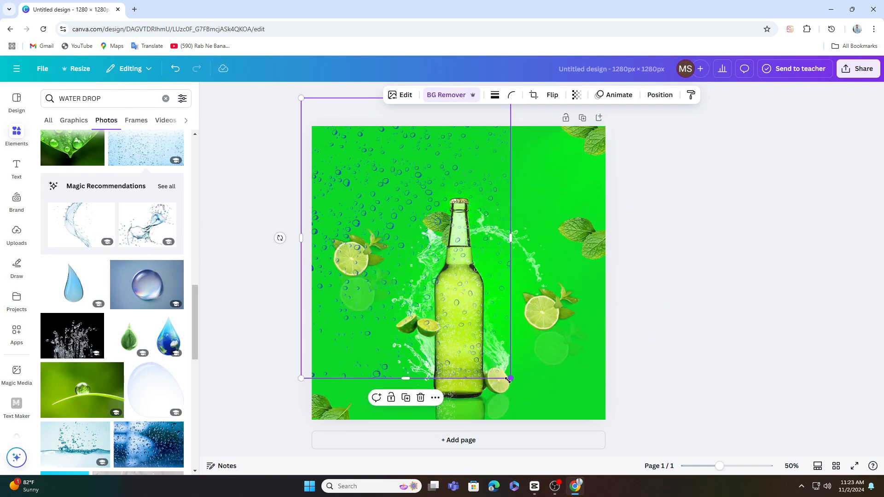
pyautogui.moveTo(508, 380); pyautogui.dragTo(675, 485)
pyautogui.click(507, 362)
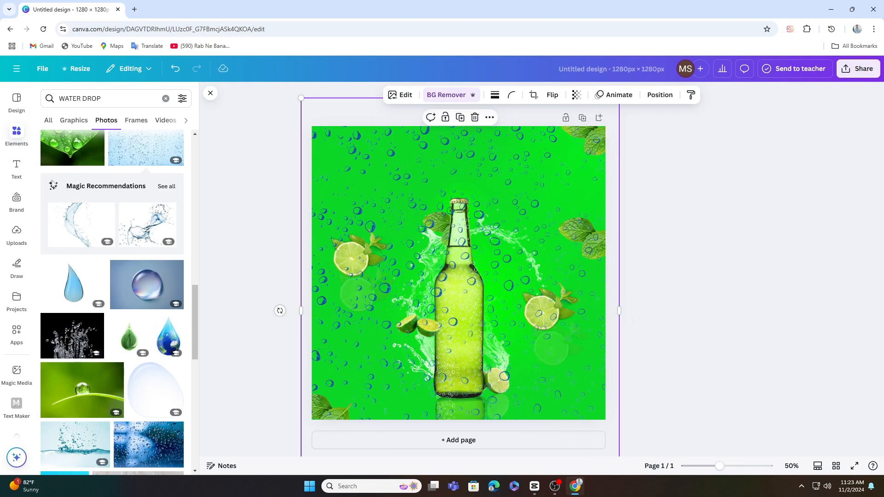
# Step: Apply the Sea Green duotone to the droplet layer and set its highlights to white by sampling a color from the screen
pyautogui.click(398, 96)
pyautogui.click(109, 354)
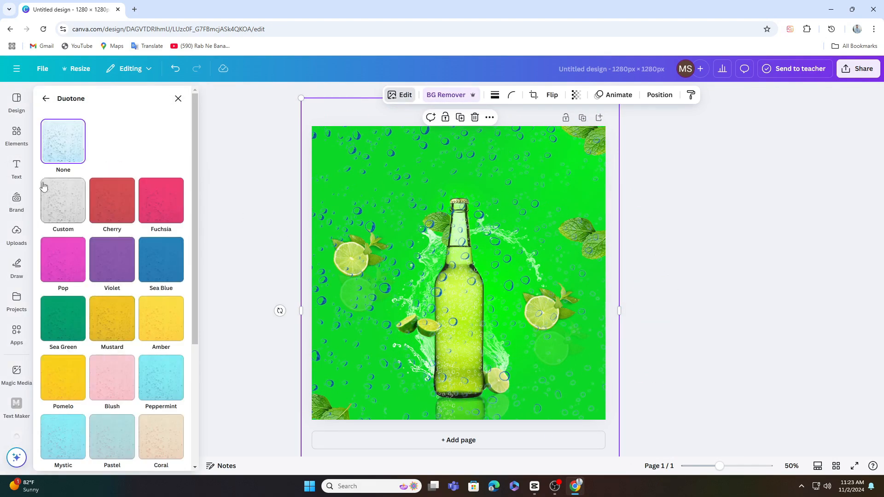
pyautogui.scroll(-4, 61, 133)
pyautogui.click(61, 133)
pyautogui.click(176, 183)
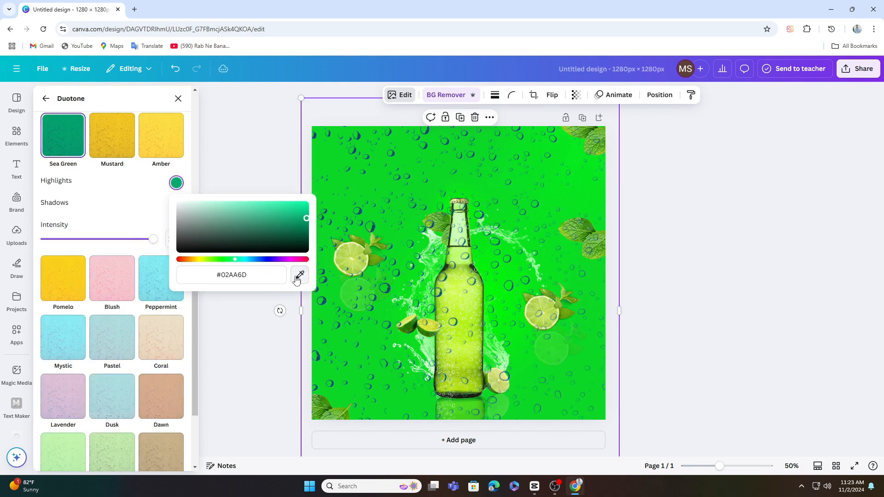
pyautogui.click(297, 276)
pyautogui.click(267, 280)
# Step: Set the droplet layer's duotone shadows to white (#FFFFFF) by sampling the color from the screen
pyautogui.click(149, 200)
pyautogui.click(175, 204)
pyautogui.click(298, 298)
pyautogui.click(267, 297)
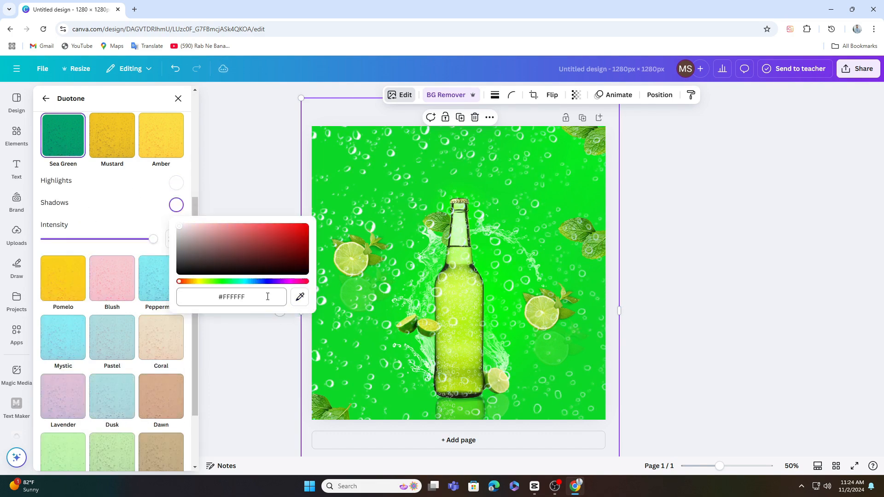
pyautogui.click(177, 98)
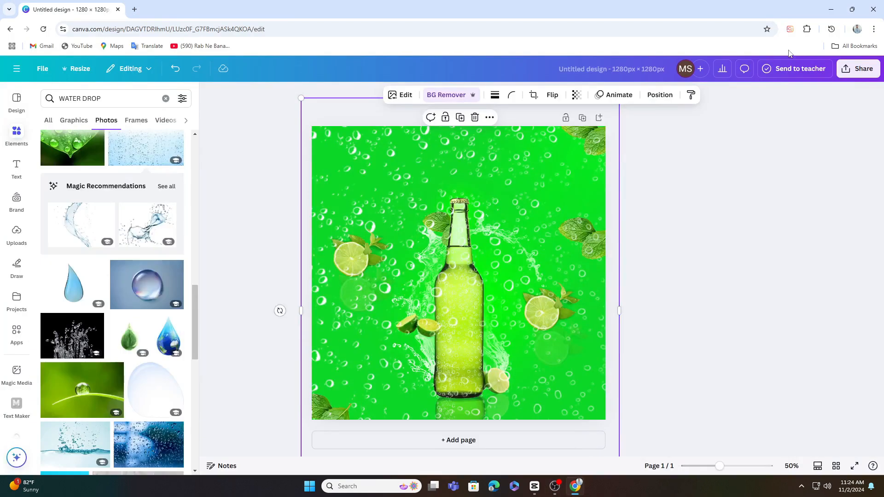
# Step: Shrink the droplet layer from its corners so its width closely fits the page
pyautogui.click(659, 94)
pyautogui.scroll(-5, 156, 327)
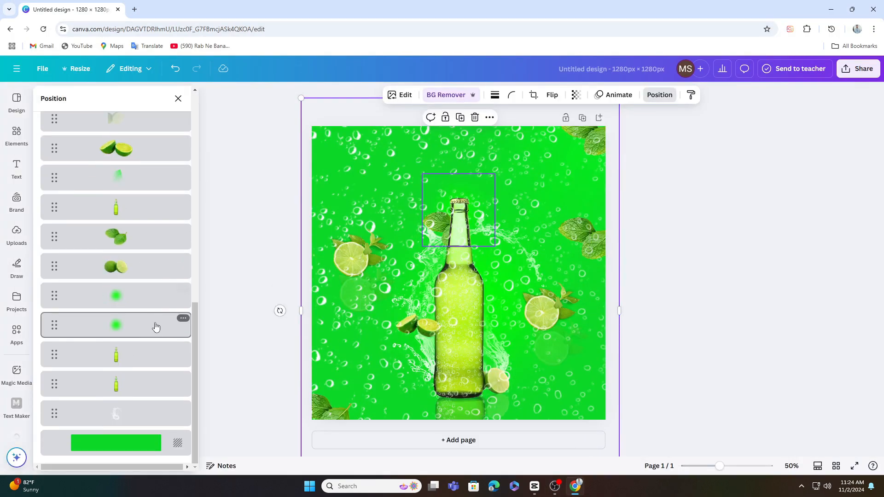
pyautogui.moveTo(301, 100); pyautogui.dragTo(314, 116)
pyautogui.moveTo(720, 466); pyautogui.dragTo(705, 466)
pyautogui.moveTo(540, 401)
pyautogui.mouseDown()
pyautogui.moveTo(526, 381)
pyautogui.moveTo(536, 394)
pyautogui.mouseUp()
pyautogui.click(574, 327)
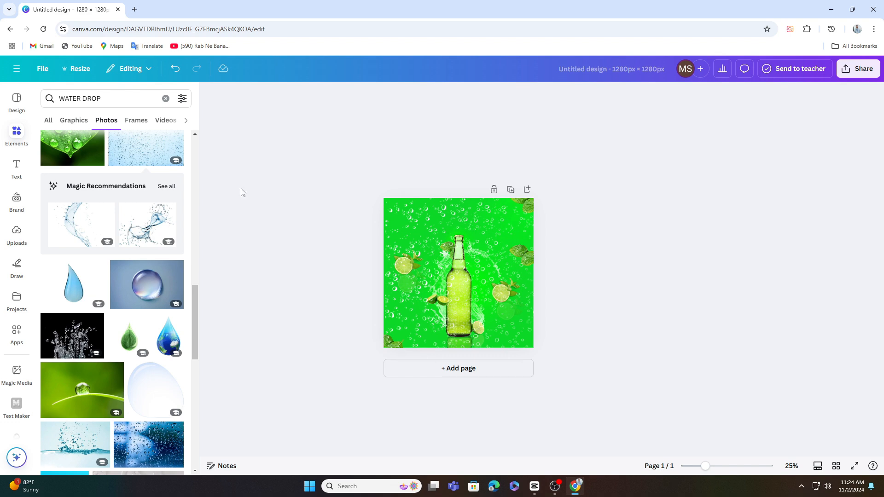
# Step: Select the page background in the layer list and change its solid color to a slightly darker green
pyautogui.click(208, 94)
pyautogui.click(489, 306)
pyautogui.scroll(-8, 134, 401)
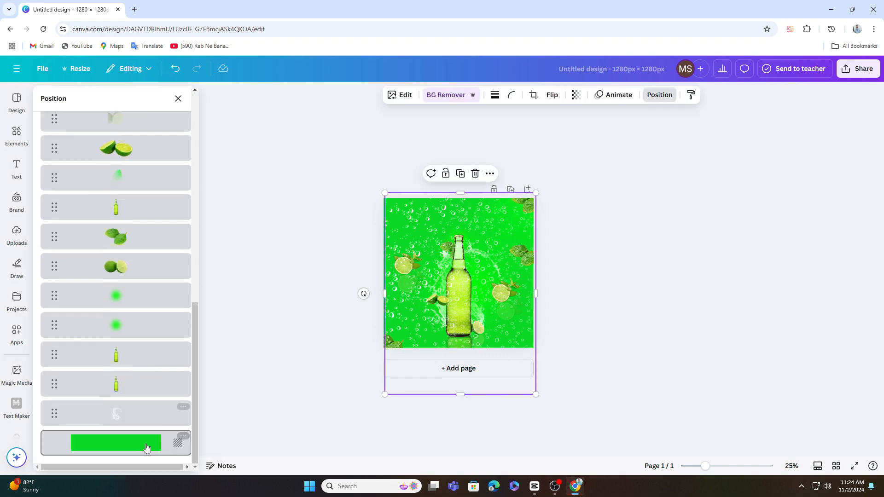
pyautogui.click(148, 447)
pyautogui.click(476, 95)
pyautogui.click(47, 175)
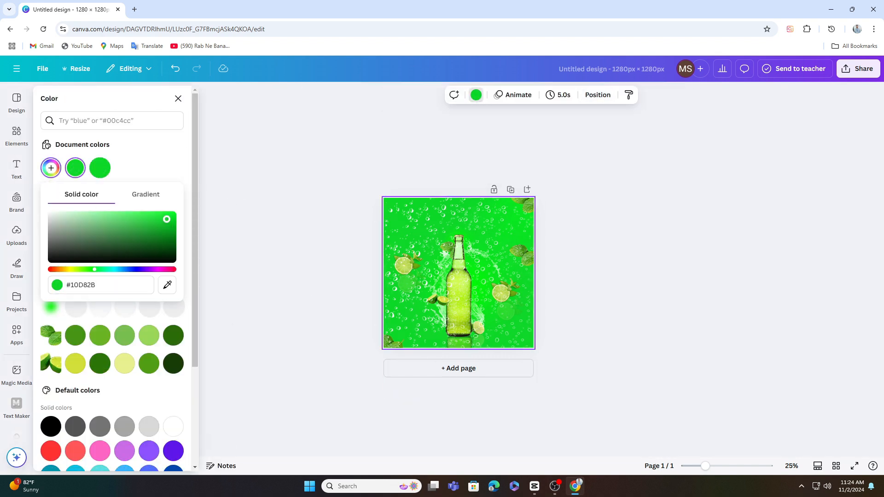
pyautogui.moveTo(166, 219); pyautogui.dragTo(165, 224)
pyautogui.click(615, 225)
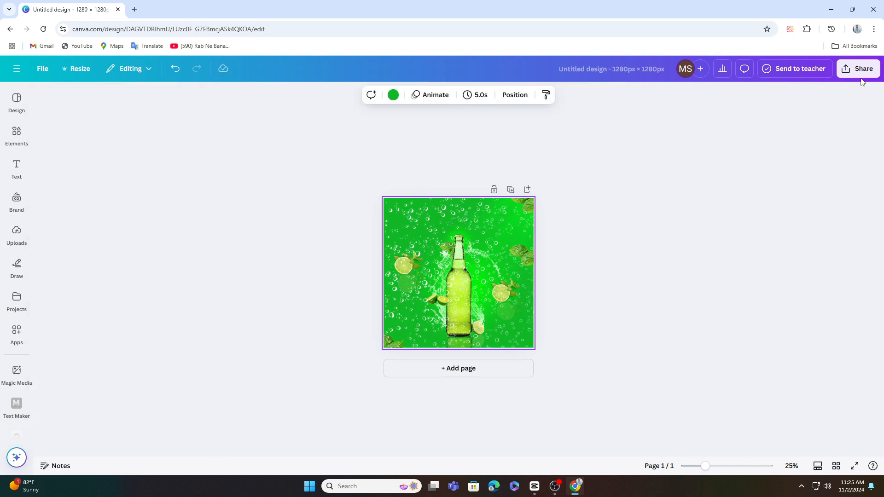
# Step: Download the design as a PNG at 1,280 × 1,280 px
pyautogui.click(860, 73)
pyautogui.click(719, 254)
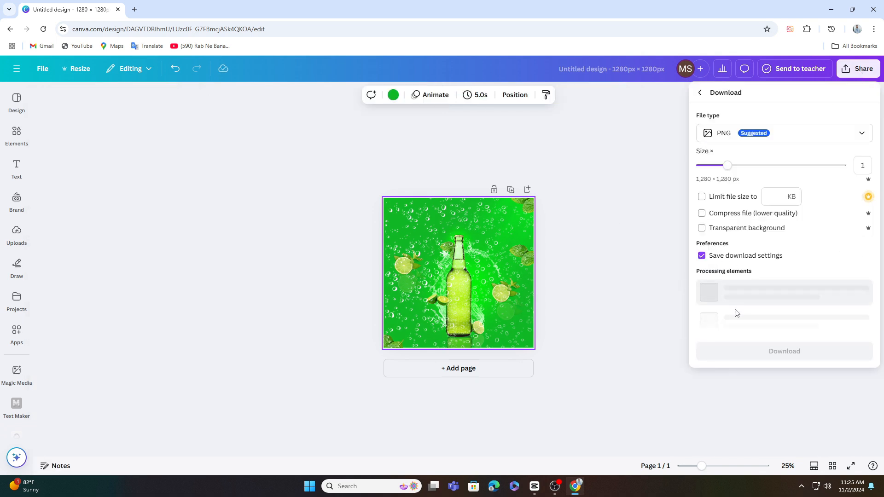
pyautogui.click(755, 276)
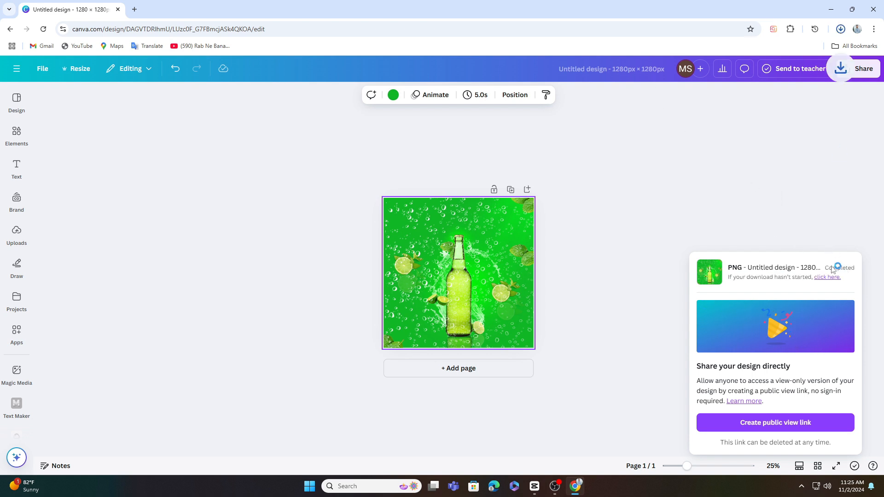
# Step: Show the downloaded PNG in the Downloads folder and rename it LEAMON IN CANVA
pyautogui.click(816, 52)
pyautogui.click(374, 278)
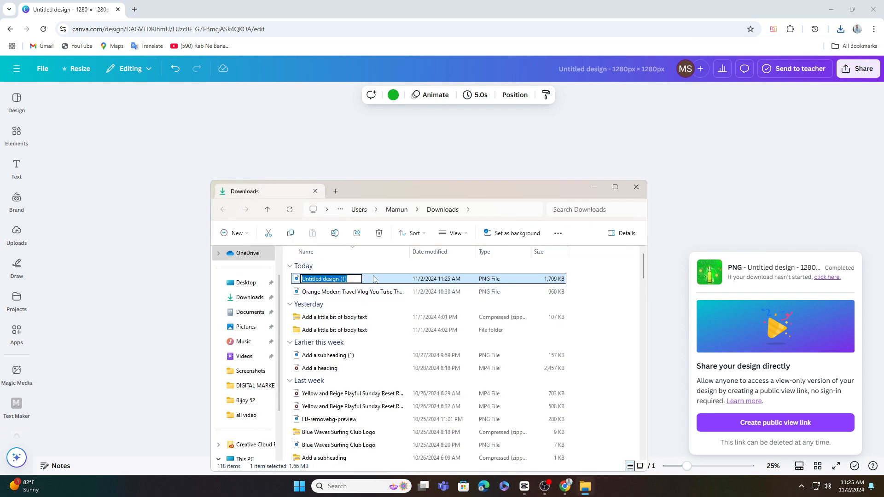
pyautogui.write('LEAMON')
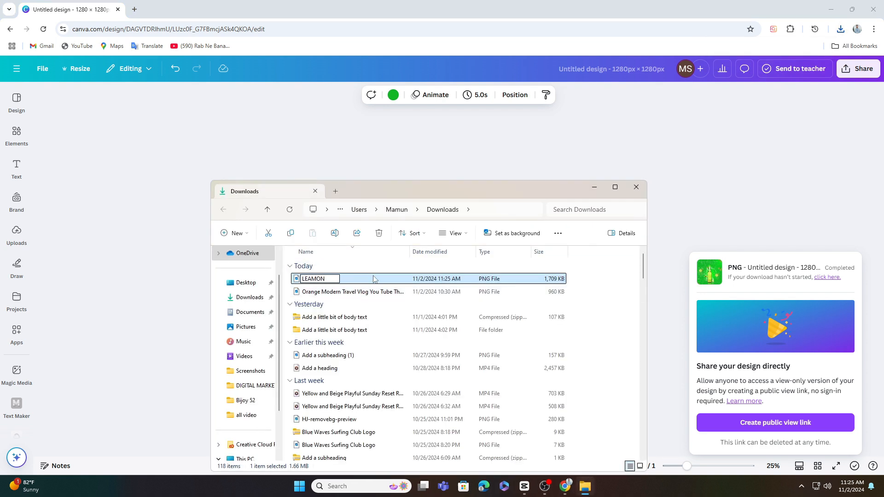
pyautogui.write(' IN CANVA')
pyautogui.click(375, 283)
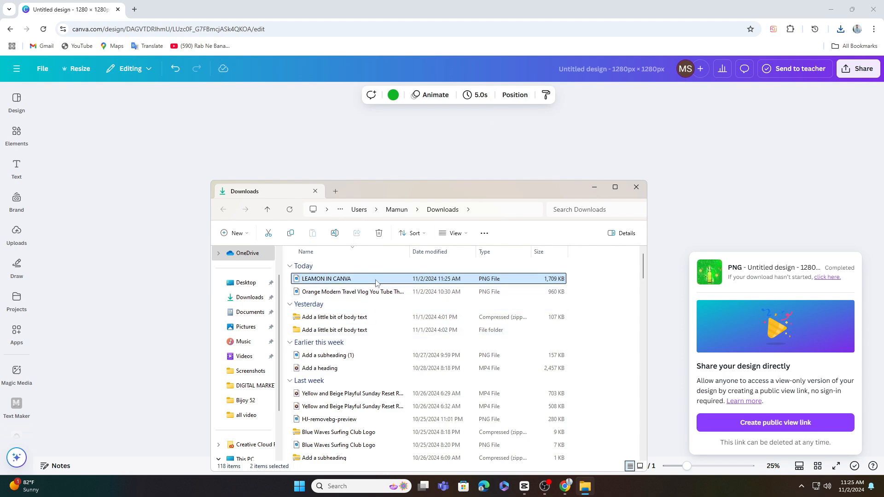
# Step: Transfer the LEAMON IN CANVA image from Downloads to the Desktop folder
pyautogui.rightClick(374, 283)
pyautogui.click(386, 274)
pyautogui.click(245, 282)
pyautogui.scroll(-3, 563, 412)
pyautogui.rightClick(580, 415)
pyautogui.click(610, 348)
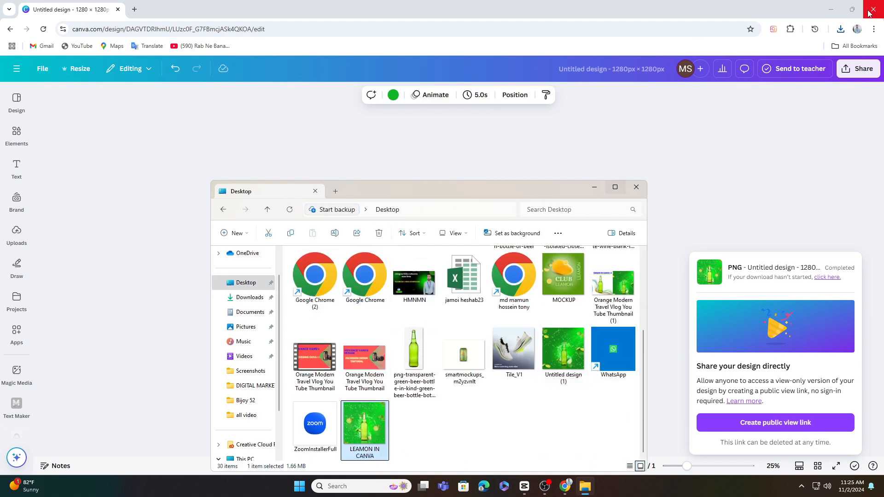
# Step: Close the browser and the File Explorer window to return to the desktop
pyautogui.click(872, 9)
pyautogui.rightClick(436, 65)
pyautogui.click(484, 105)
pyautogui.click(636, 188)
pyautogui.click(637, 188)
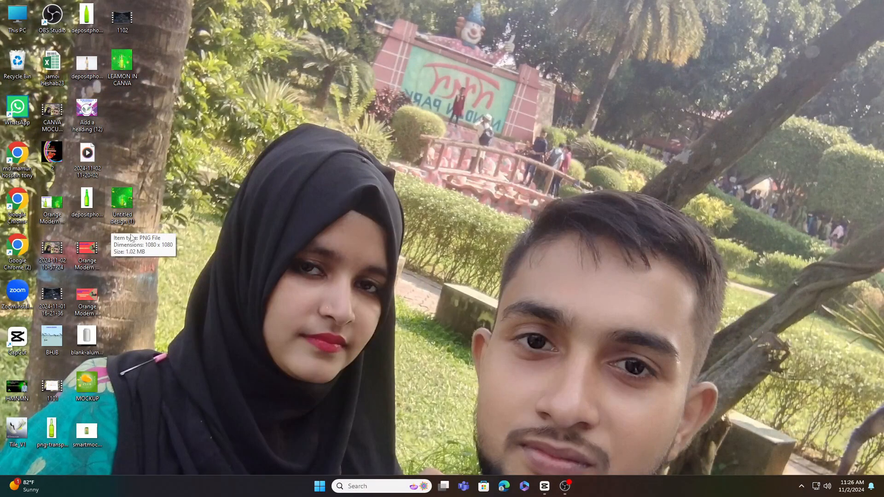
# Step: Open the LEAMON IN CANVA image from the desktop to view the exported advertisement
pyautogui.doubleClick(122, 62)
pyautogui.click(758, 121)
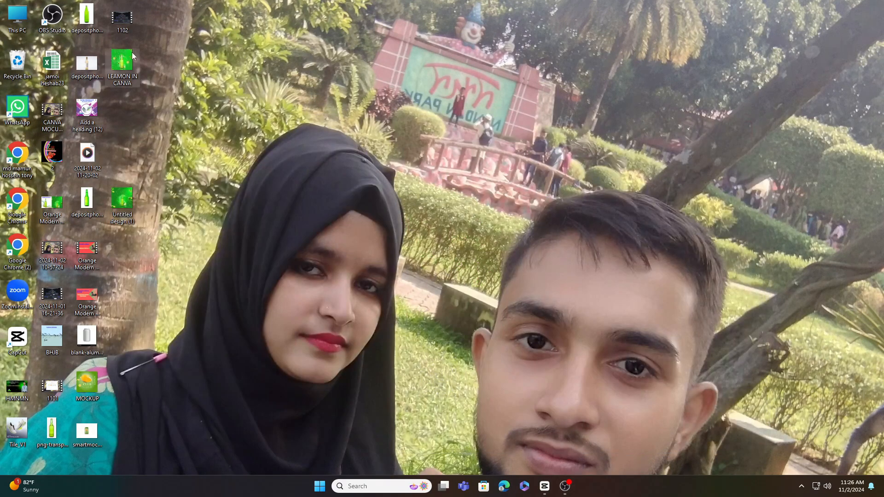